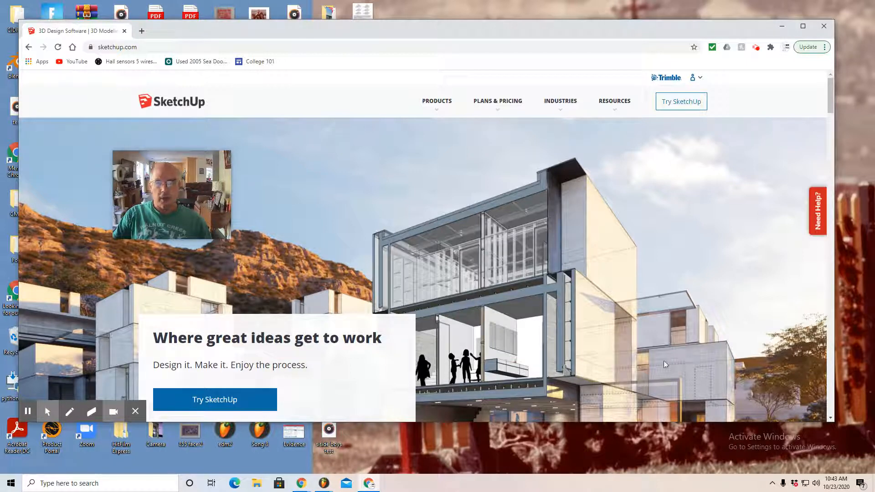
# From the account on sketchup.com, go to the Trimble account apps and open the My Products page.
pyautogui.moveTo(623, 422); pyautogui.dragTo(624, 456)
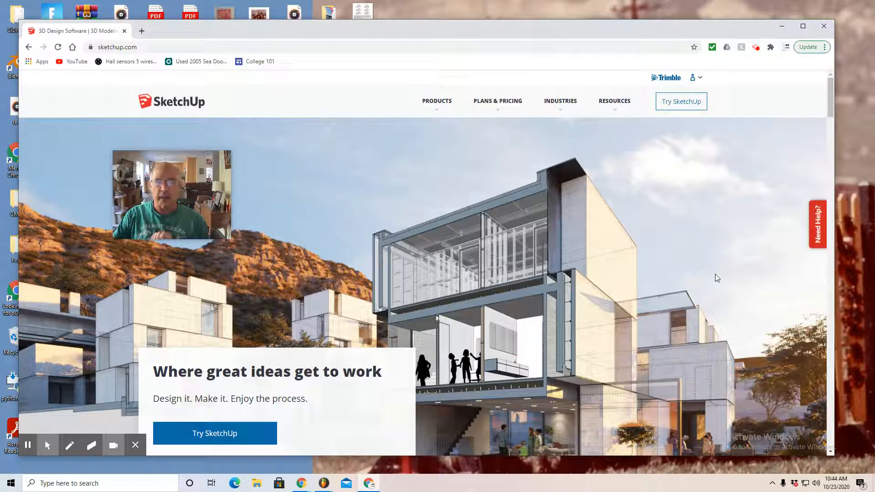
pyautogui.click(693, 80)
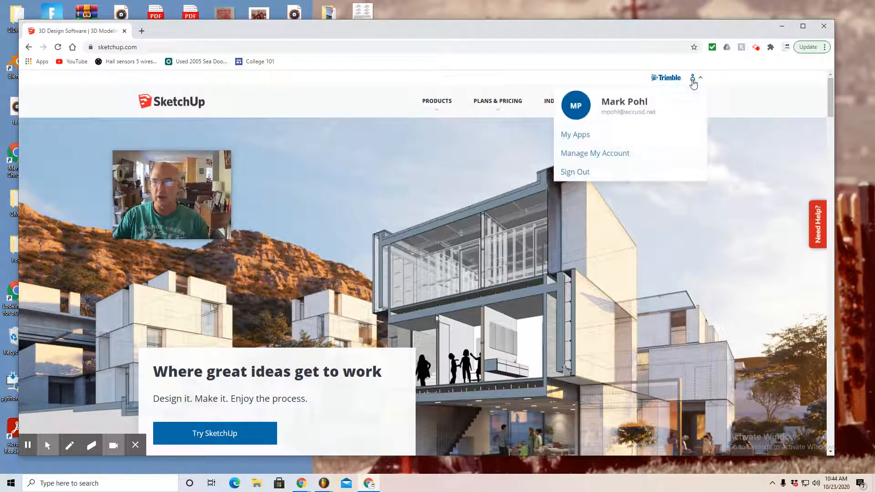
pyautogui.click(589, 136)
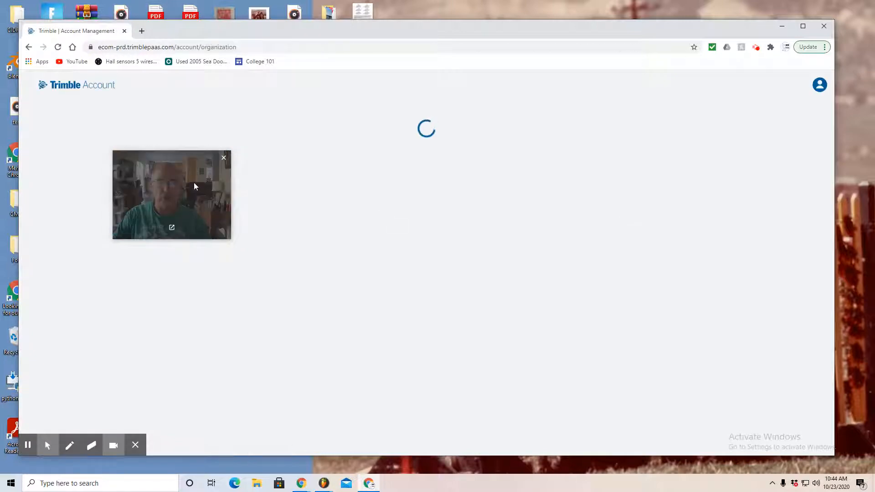
pyautogui.moveTo(193, 182); pyautogui.dragTo(717, 303)
pyautogui.click(449, 289)
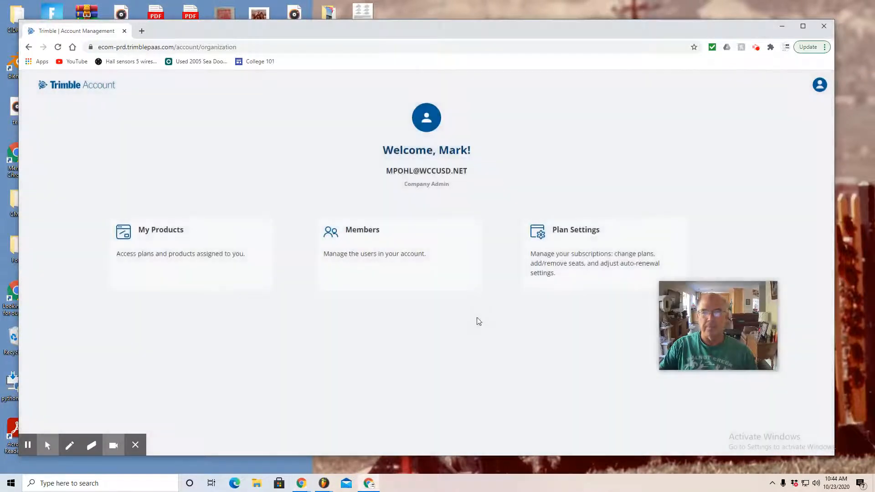
pyautogui.click(226, 267)
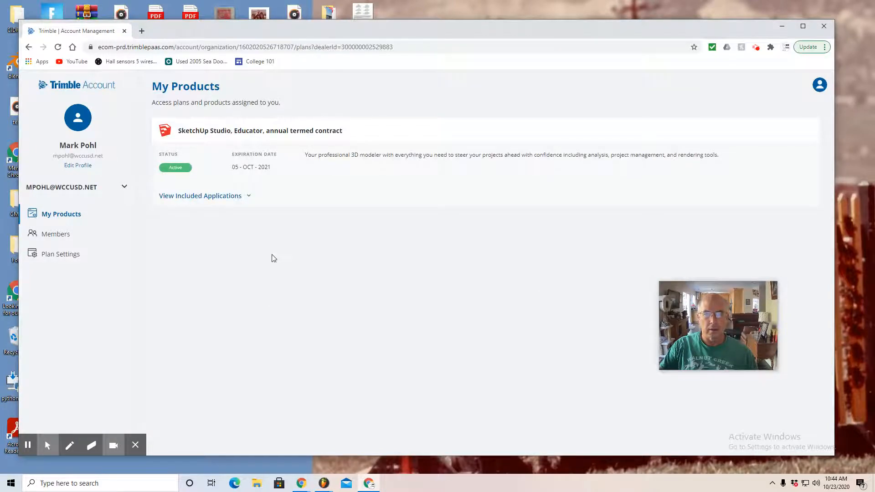
# Expand the included applications of the SketchUp Studio plan and launch SketchUp for Web with a new untitled model.
pyautogui.click(248, 199)
pyautogui.scroll(-3, 518, 423)
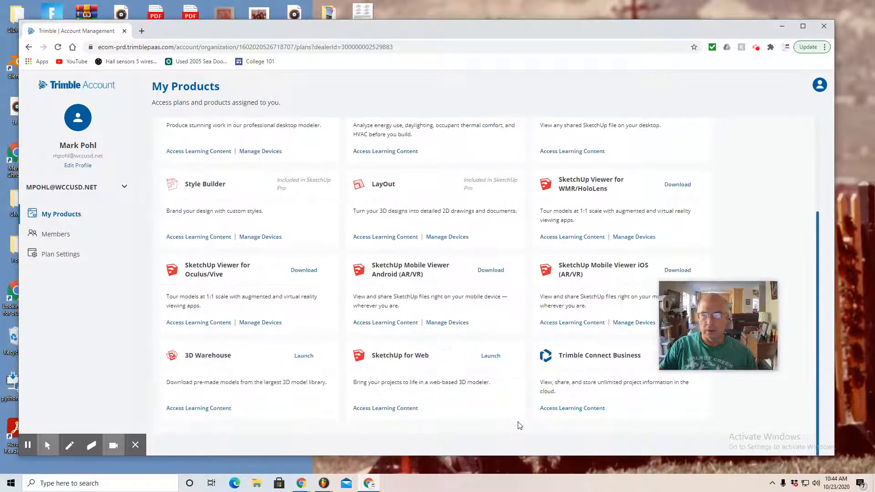
pyautogui.click(491, 359)
pyautogui.click(168, 106)
pyautogui.click(177, 130)
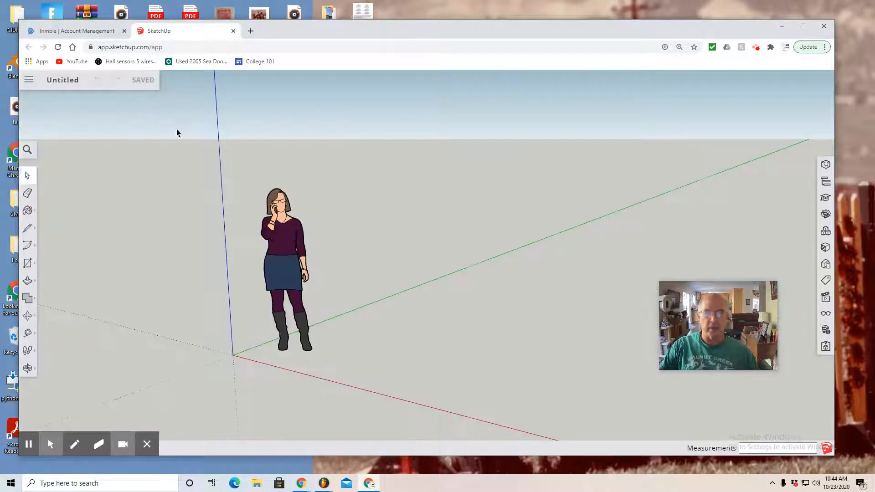
# Set the model's length format to decimal inches (0.0") and the length snap interval to .125.
pyautogui.click(825, 329)
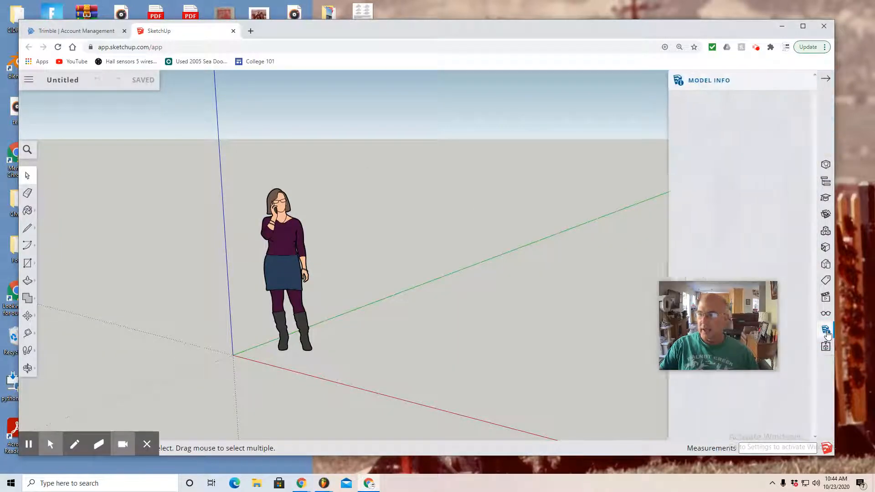
pyautogui.moveTo(732, 295); pyautogui.dragTo(569, 320)
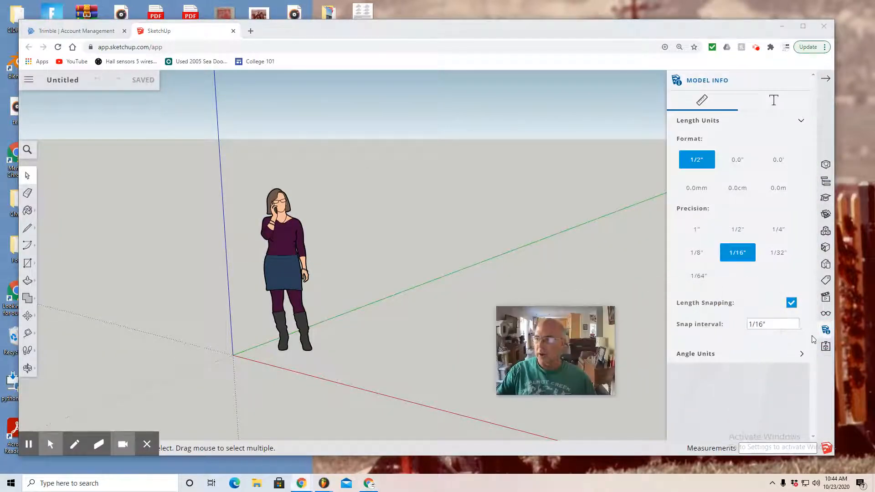
pyautogui.click(739, 161)
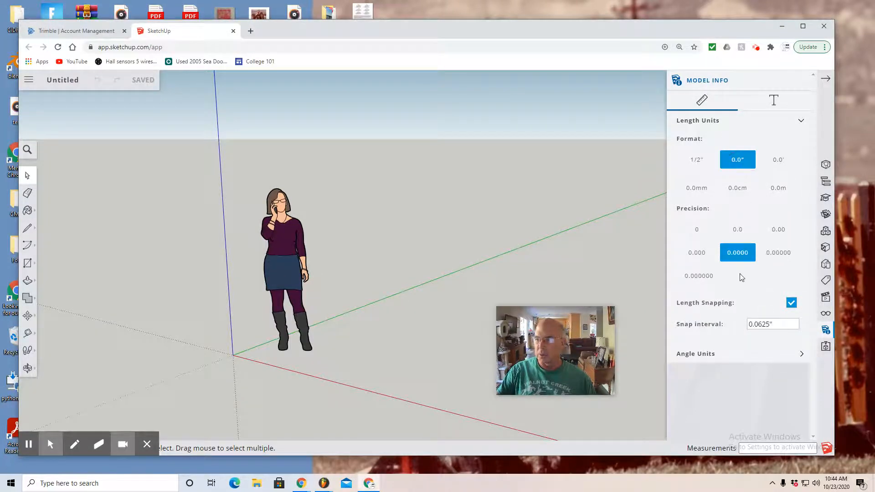
pyautogui.click(775, 324)
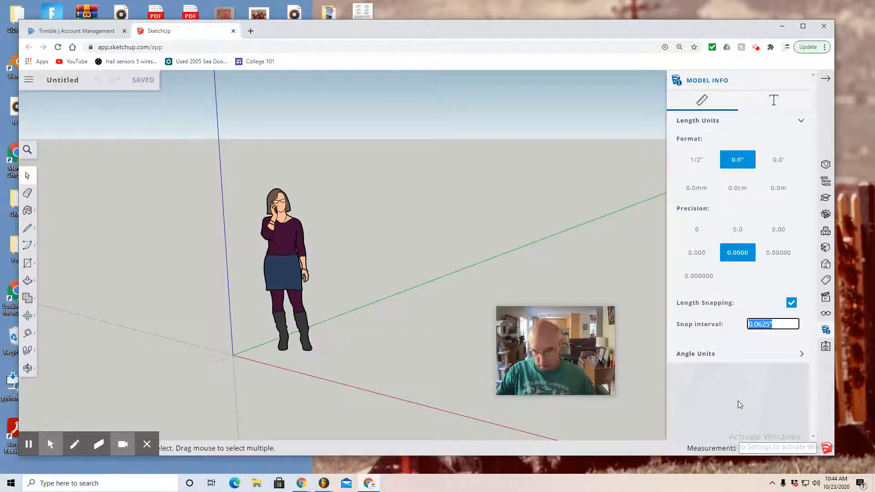
pyautogui.write('.125')
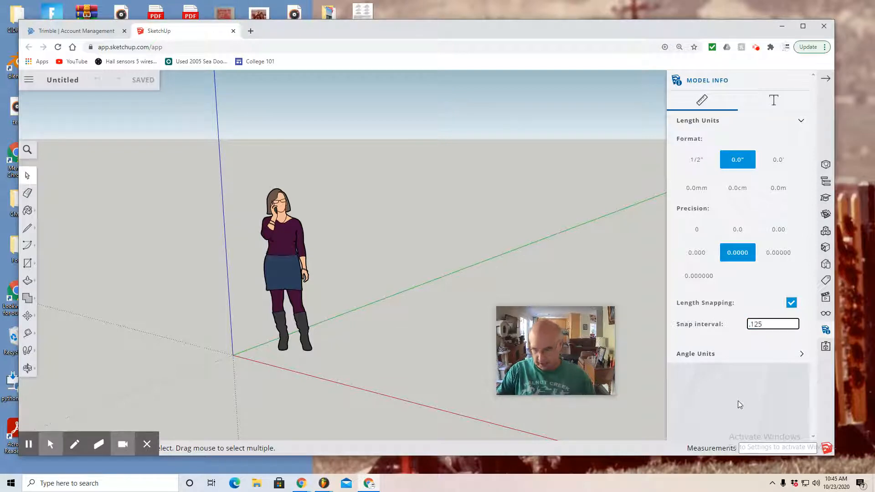
pyautogui.press('Return')
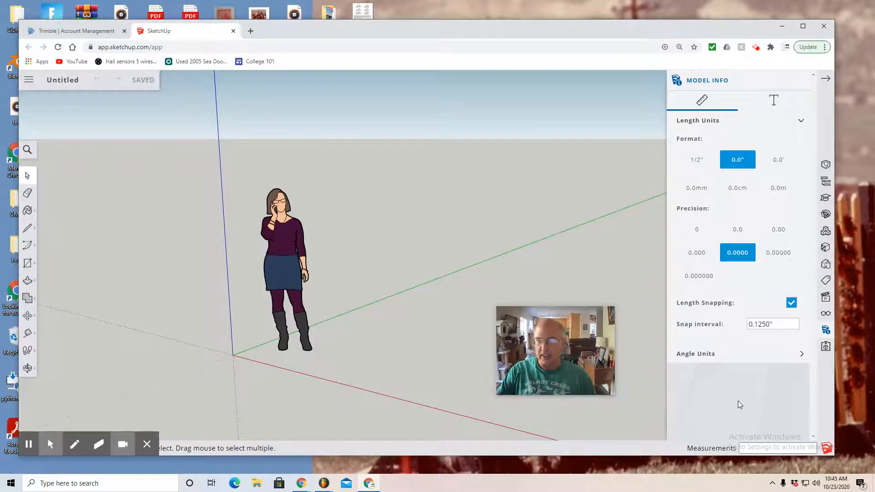
# Delete the default human figure and set the model to a front view in parallel projection.
pyautogui.click(284, 268)
pyautogui.press('Delete')
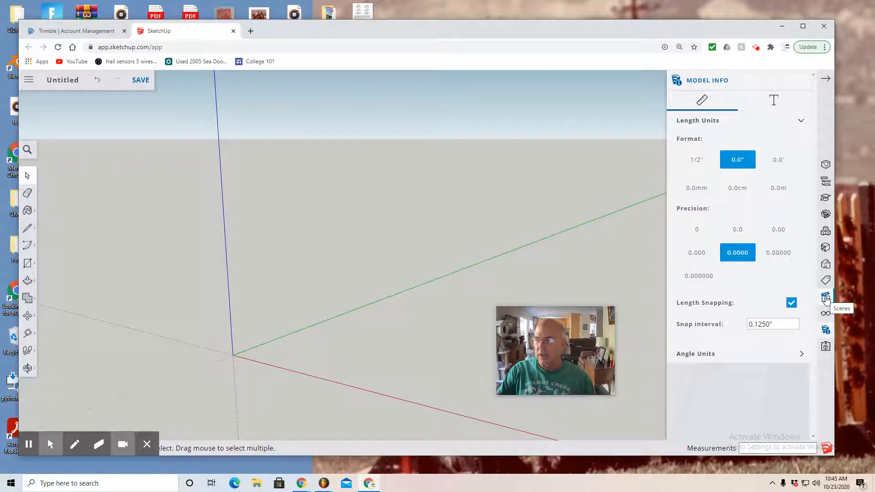
pyautogui.click(826, 299)
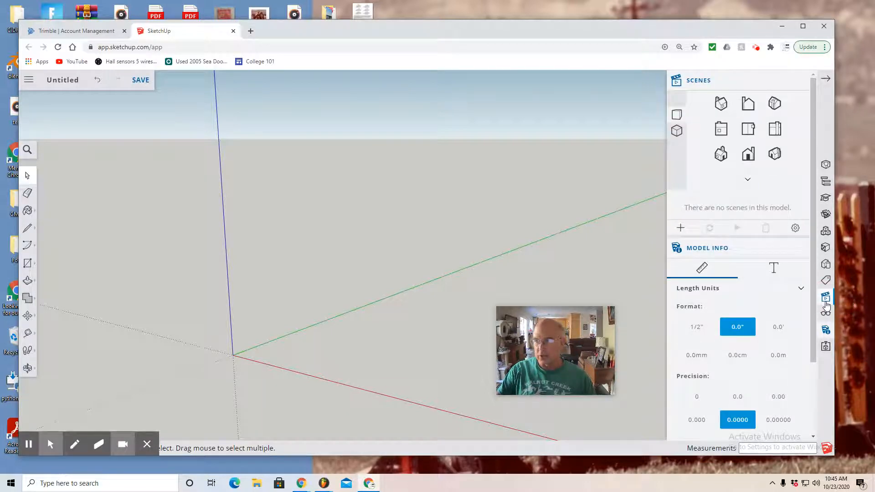
pyautogui.click(676, 133)
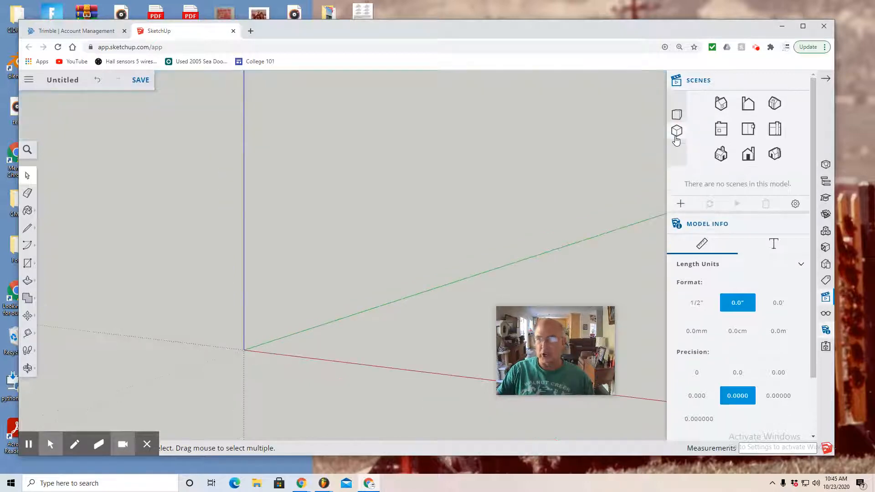
pyautogui.click(748, 157)
pyautogui.click(27, 368)
pyautogui.click(64, 368)
pyautogui.moveTo(427, 262); pyautogui.dragTo(218, 304)
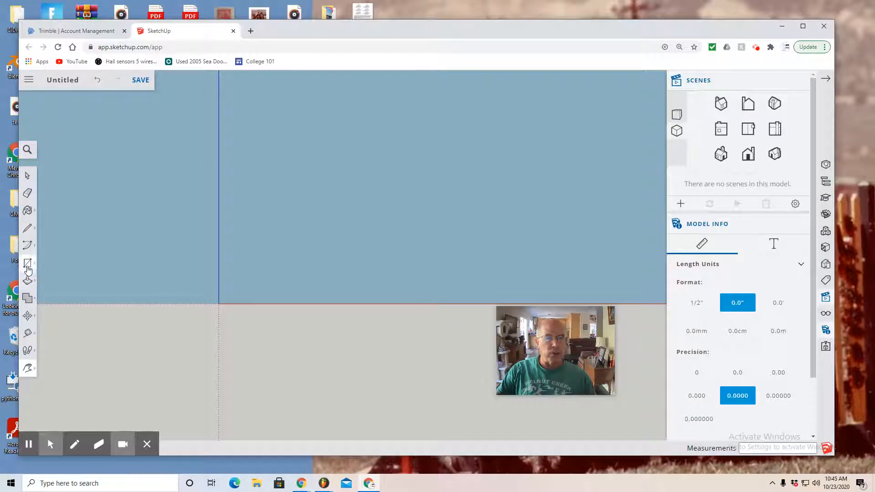
# Try to draw a rectangle from the origin with the dimensions entered as 96.60, and undo it.
pyautogui.click(28, 267)
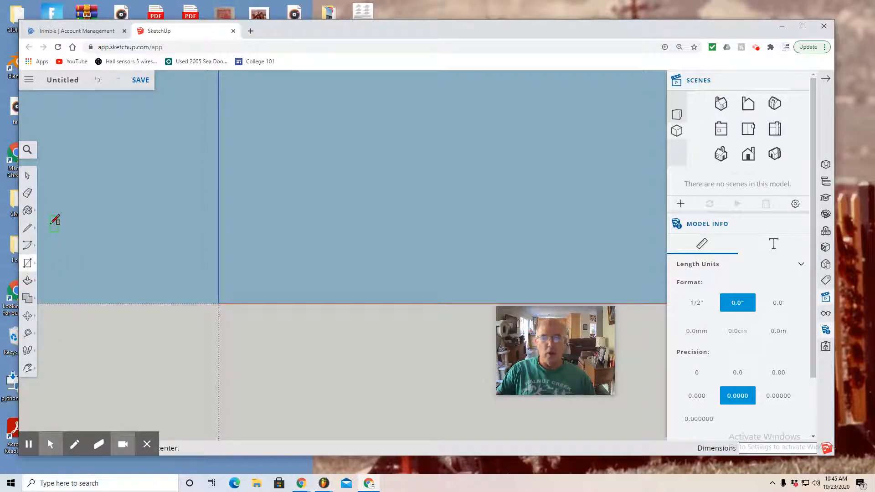
pyautogui.click(220, 303)
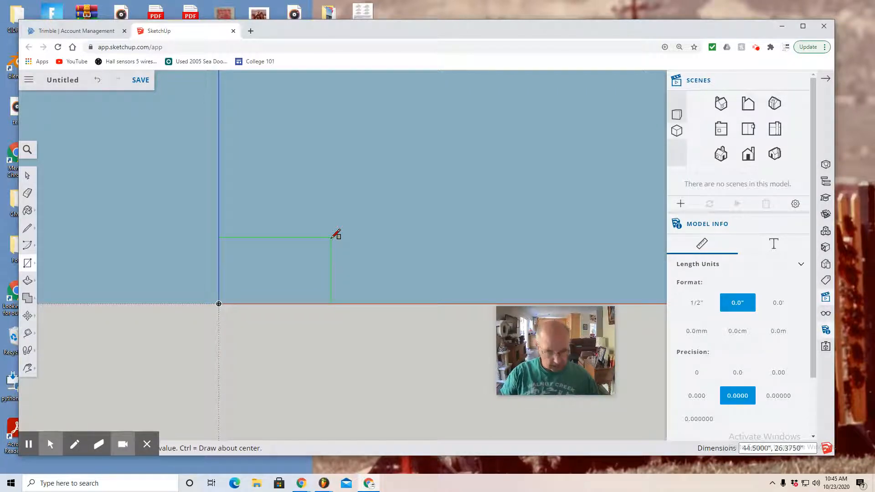
pyautogui.write('96.60')
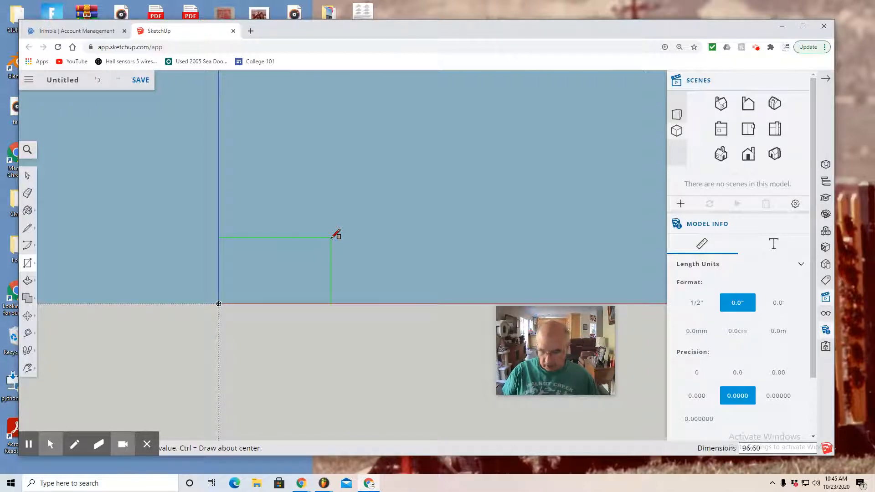
pyautogui.press('Return')
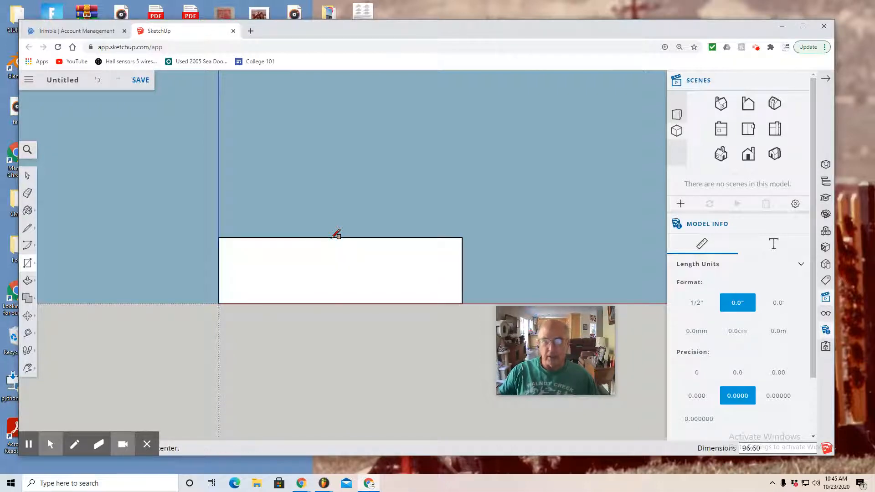
pyautogui.hotkey('ctrl', 'z')
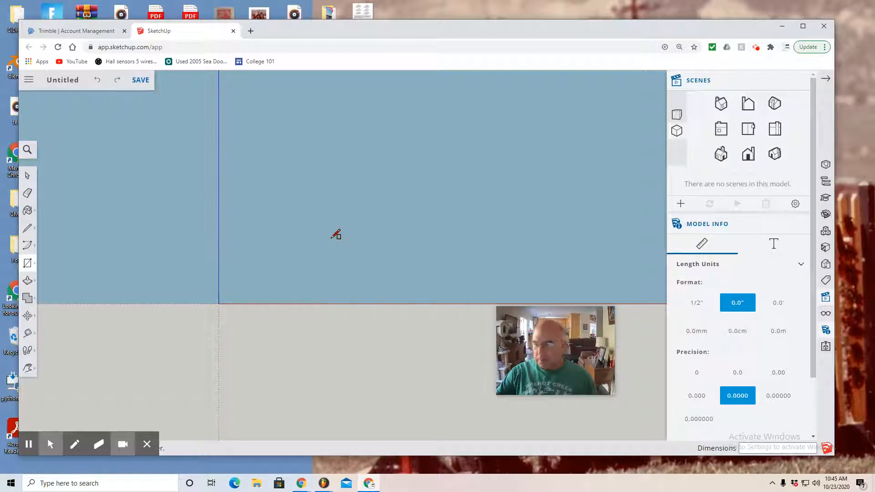
pyautogui.click(38, 271)
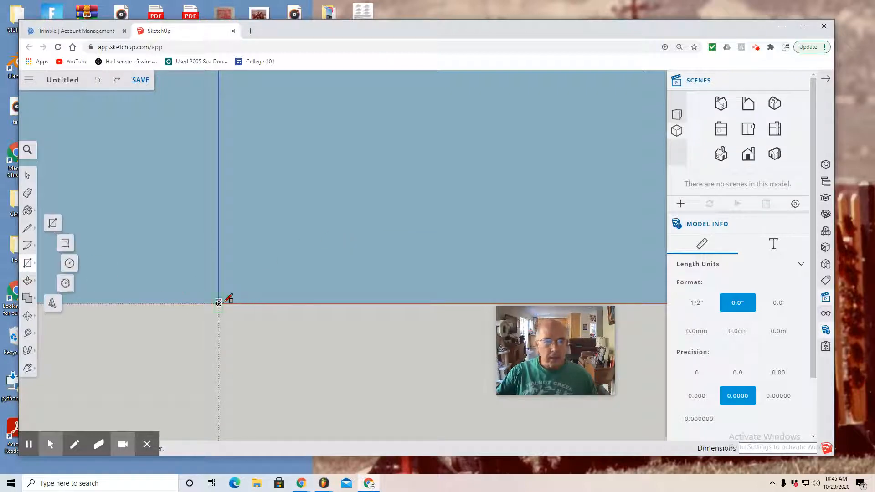
pyautogui.click(56, 228)
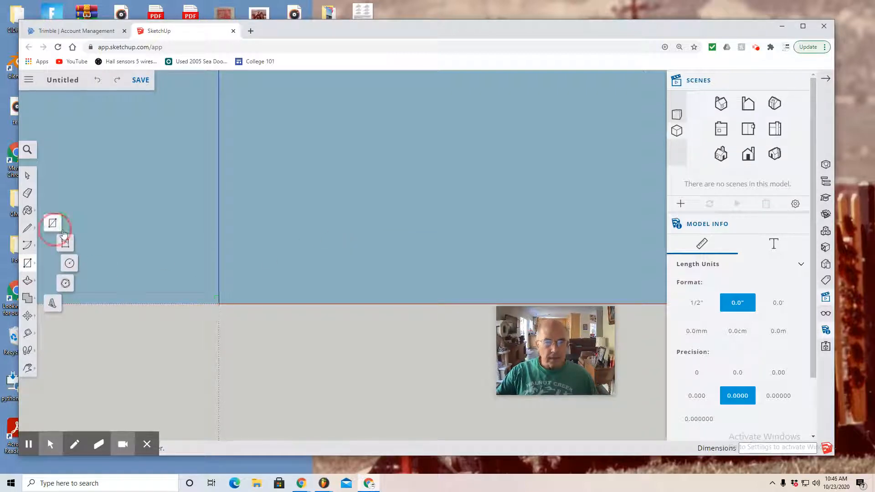
pyautogui.click(218, 304)
pyautogui.press('Escape')
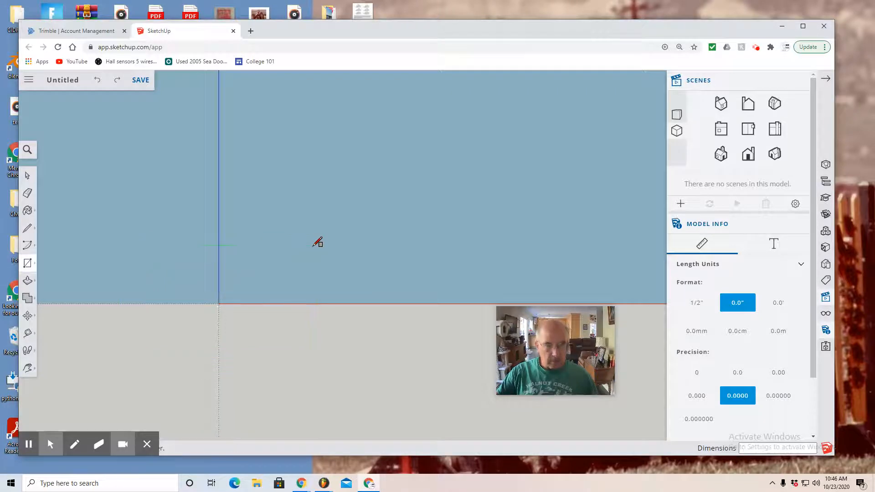
# Undo the human figure's deletion and delete the figure again.
pyautogui.hotkey('ctrl', 'z')
pyautogui.press('z')
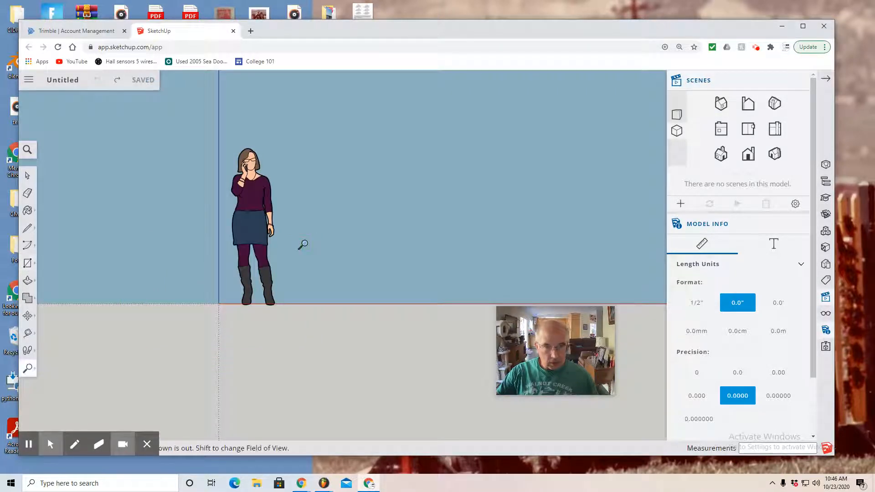
pyautogui.click(28, 177)
pyautogui.click(261, 227)
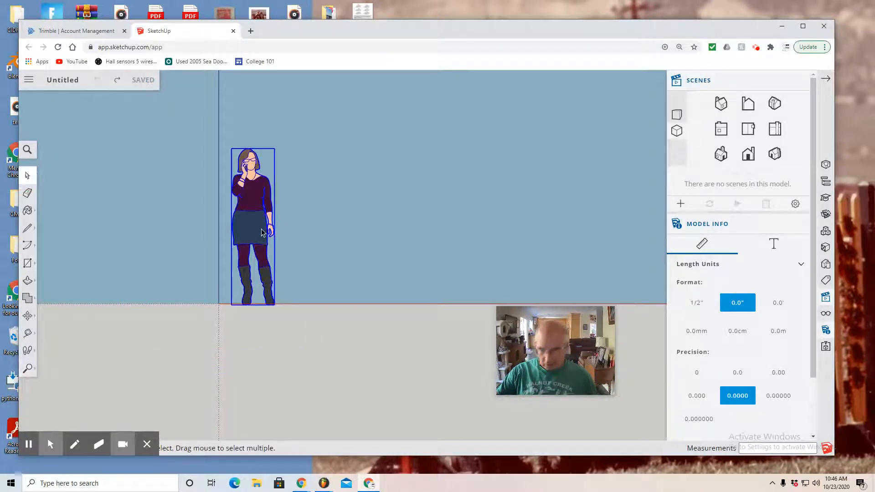
pyautogui.press('Delete')
# Draw a rectangle 96 inches wide and 60 inches high on the front plane, starting at the origin.
pyautogui.click(27, 263)
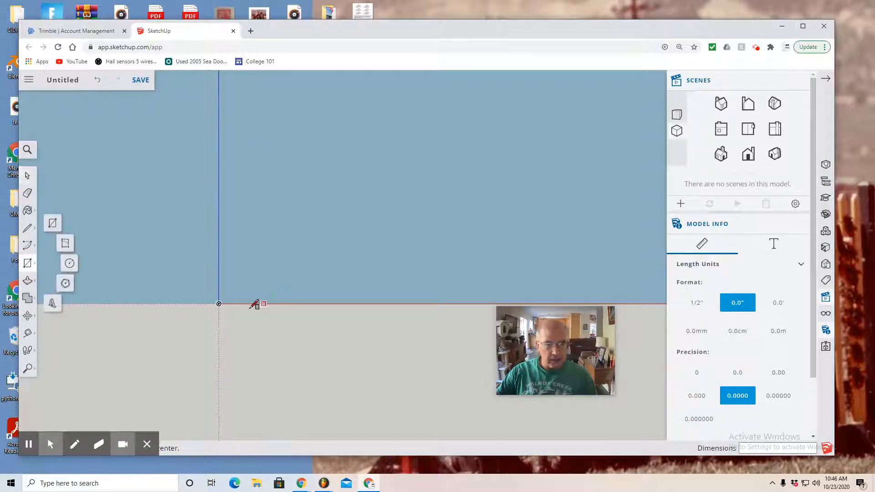
pyautogui.click(219, 304)
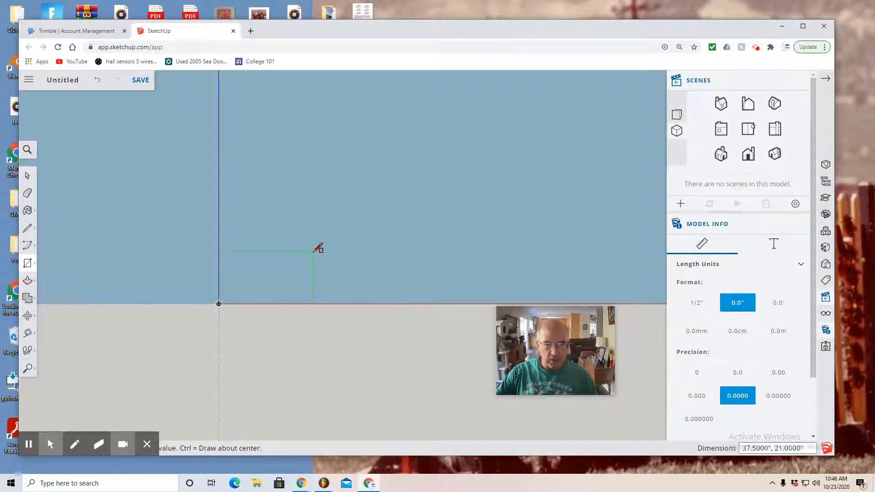
pyautogui.write('96')
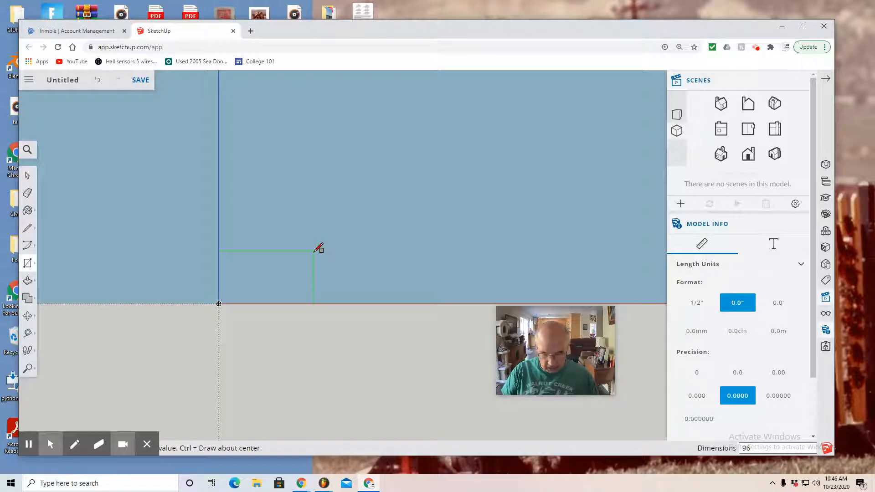
pyautogui.write(',60')
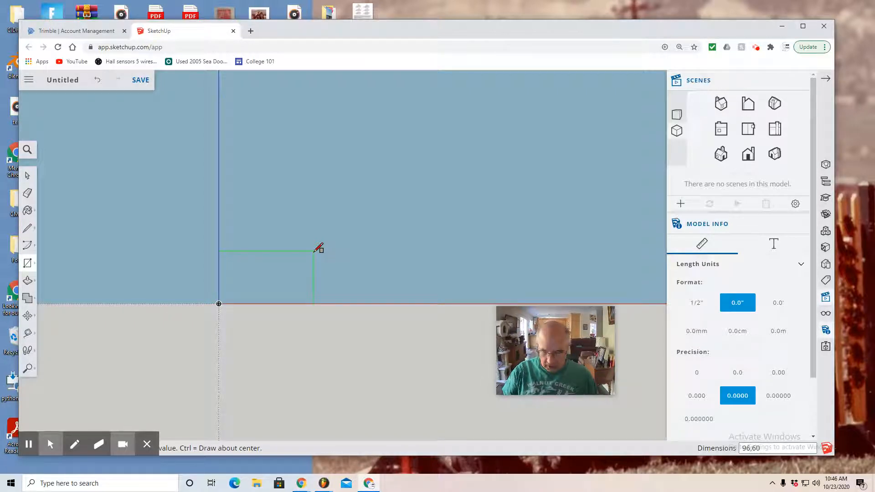
pyautogui.press('Return')
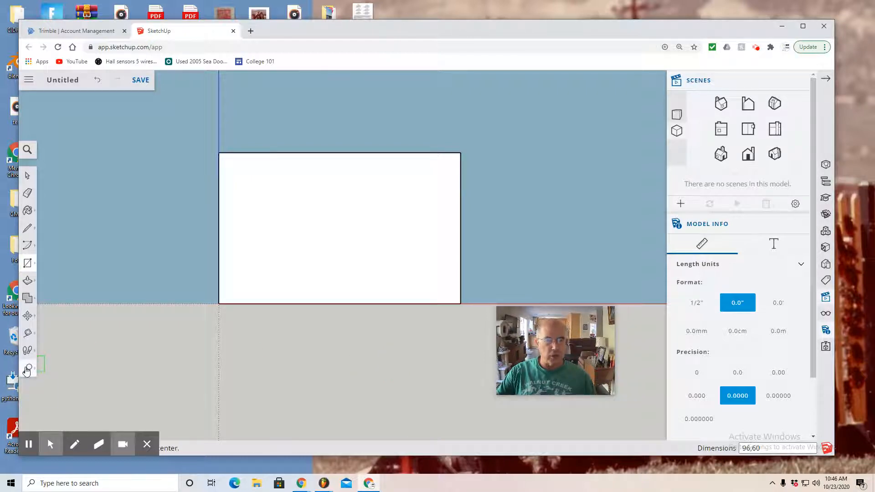
# Draw a second rectangle 60 inches wide and 96 inches high on the red axis, beside the first rectangle with a small gap.
pyautogui.click(28, 368)
pyautogui.click(63, 352)
pyautogui.moveTo(363, 376); pyautogui.dragTo(201, 374)
pyautogui.click(28, 263)
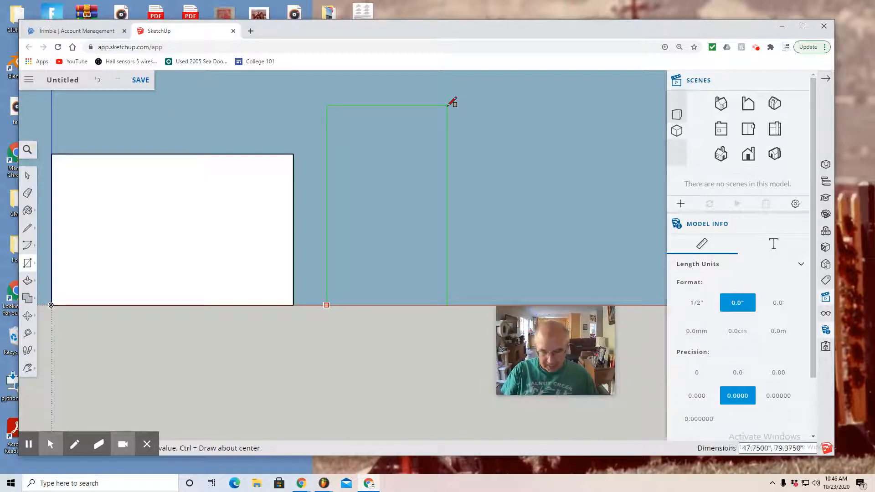
pyautogui.write('60')
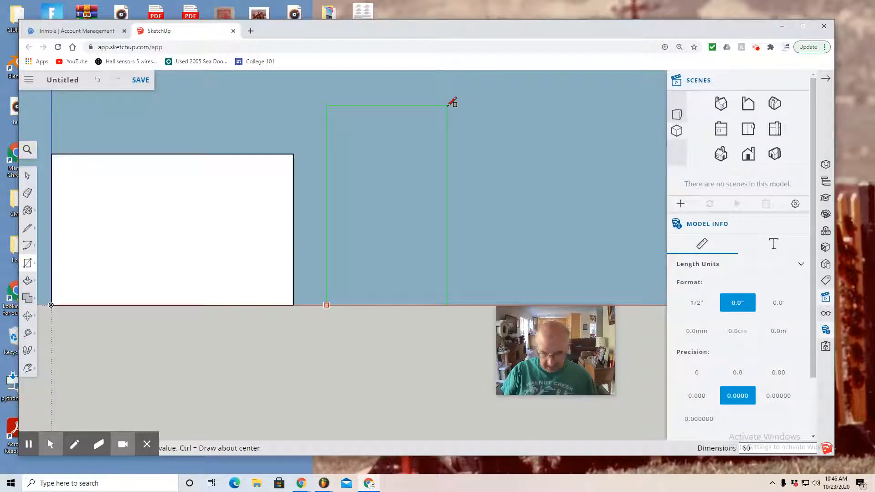
pyautogui.write(',9')
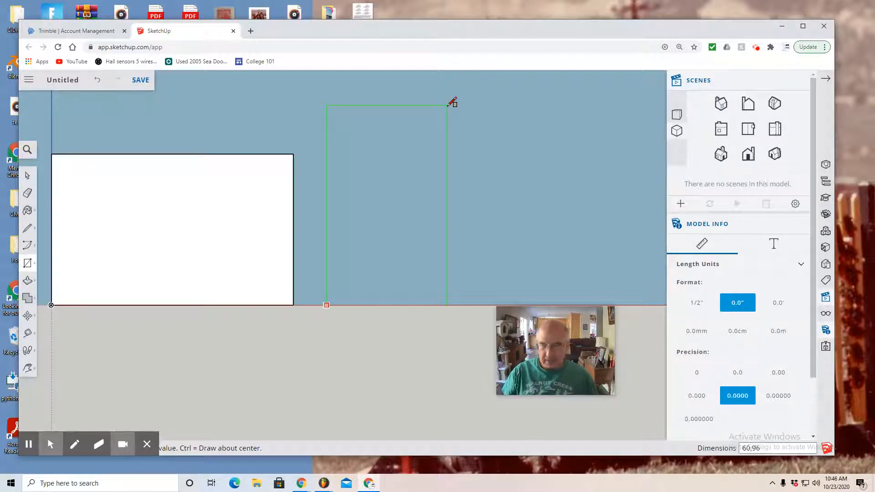
pyautogui.write('6')
pyautogui.press('Return')
# Orbit to an angled view and push/pull the 96 by 60 inch rectangle to a thickness of 1 inch.
pyautogui.scroll(-1, 434, 161)
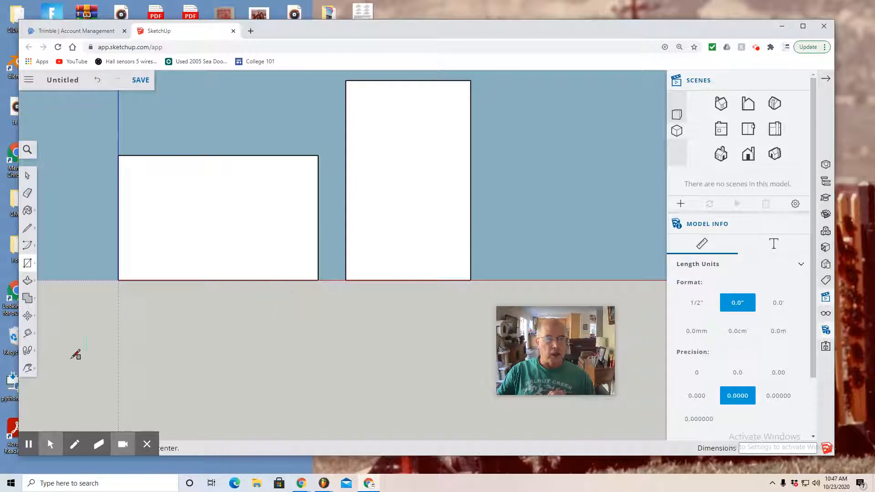
pyautogui.click(27, 367)
pyautogui.click(53, 328)
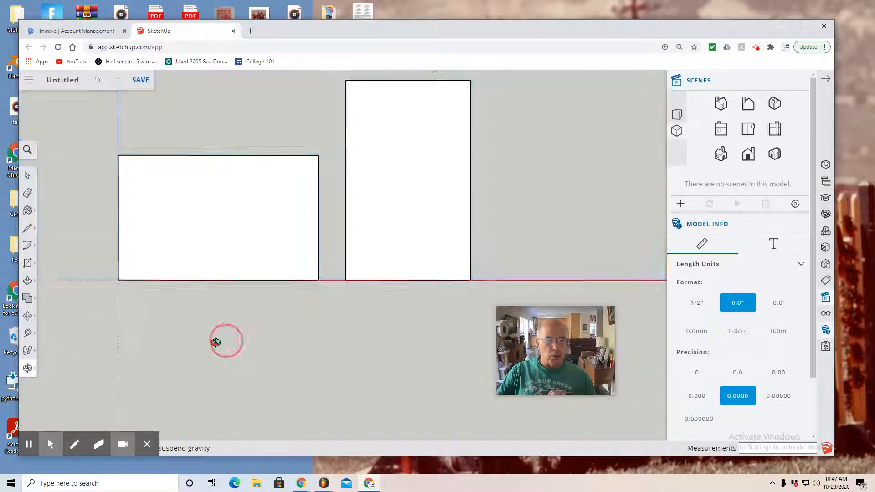
pyautogui.moveTo(221, 342); pyautogui.dragTo(58, 272)
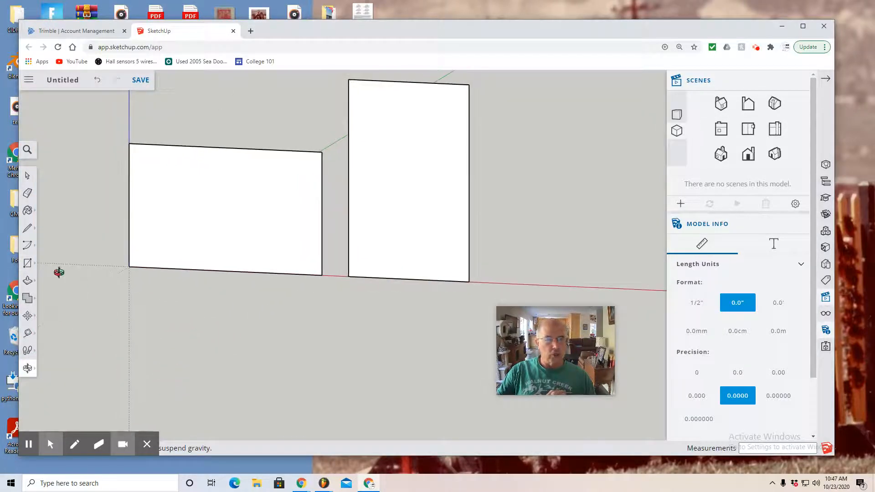
pyautogui.click(28, 280)
pyautogui.click(54, 261)
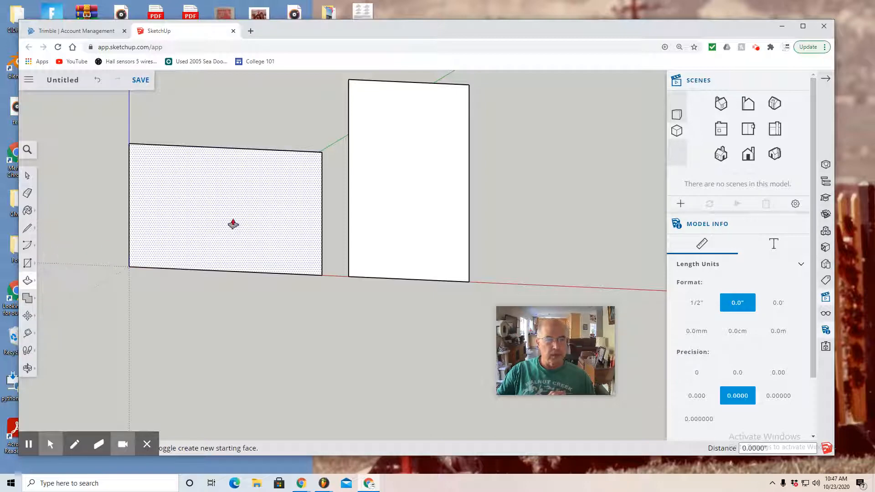
pyautogui.click(235, 221)
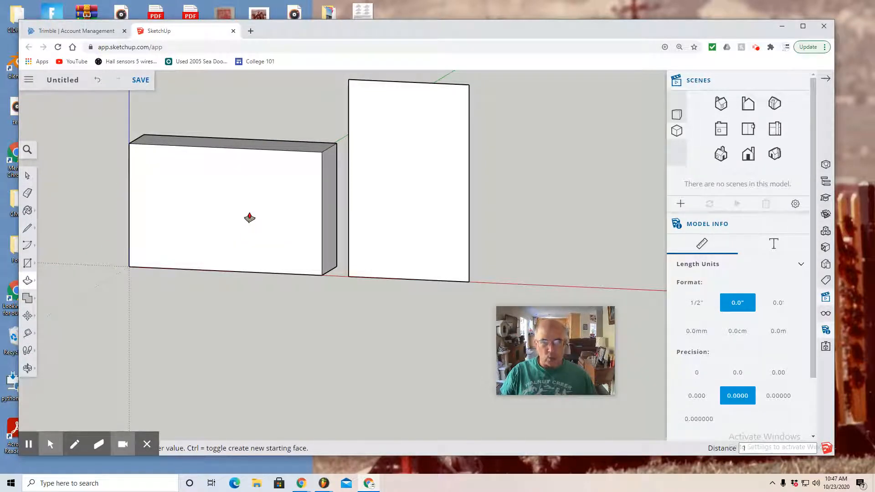
pyautogui.write('1')
pyautogui.press('Return')
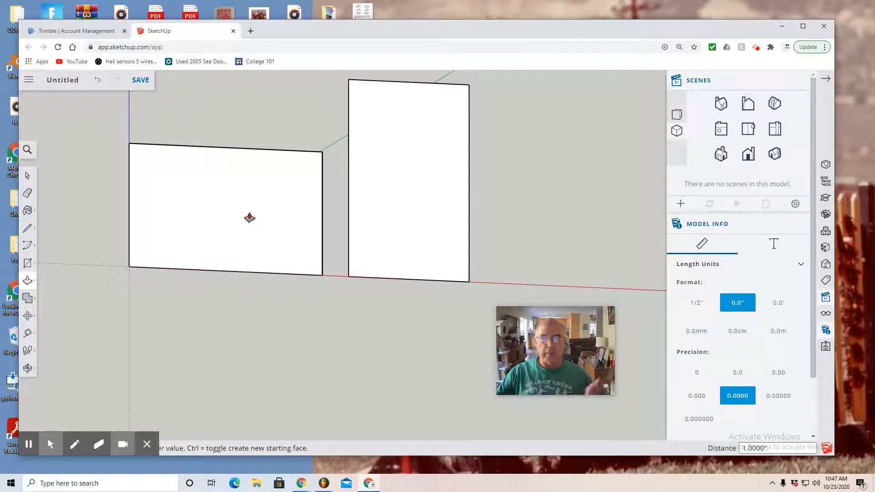
# Push/pull the tall 60 by 96 inch rectangle to a thickness of 1 inch.
pyautogui.click(380, 214)
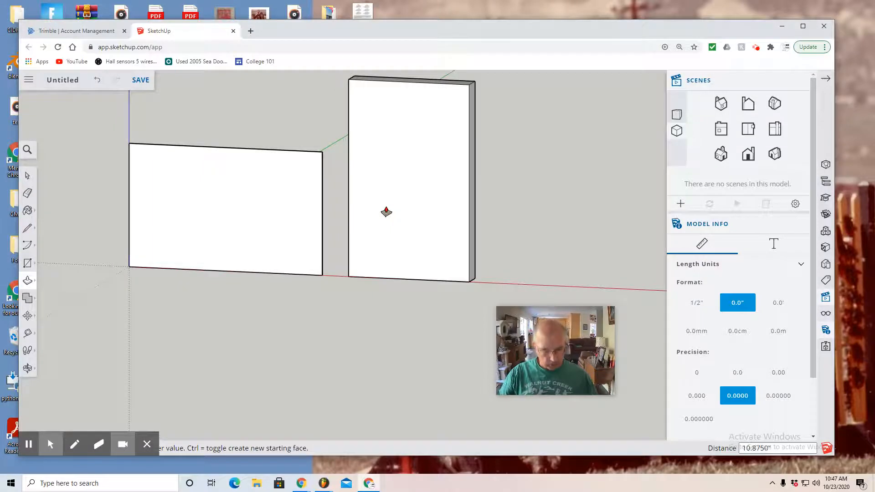
pyautogui.write('1')
pyautogui.press('Return')
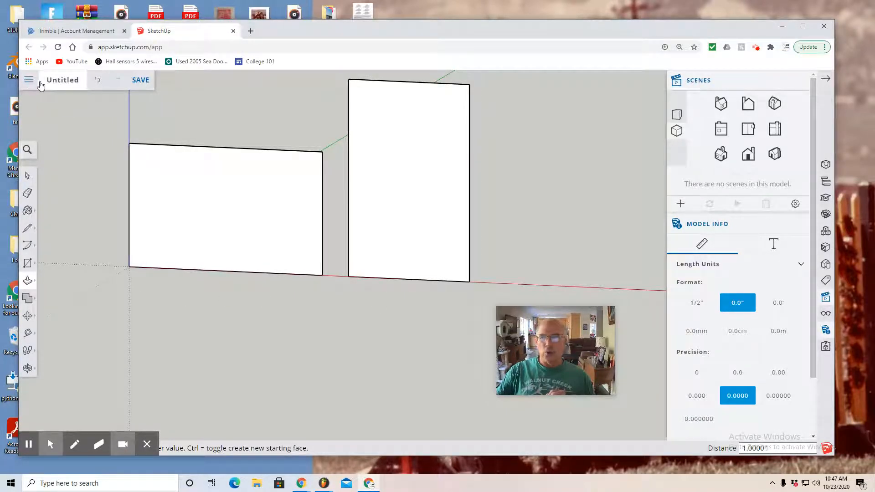
# Search Google Images in a new browser tab for "space scene wallpaper" and look through the pictures.
pyautogui.click(250, 31)
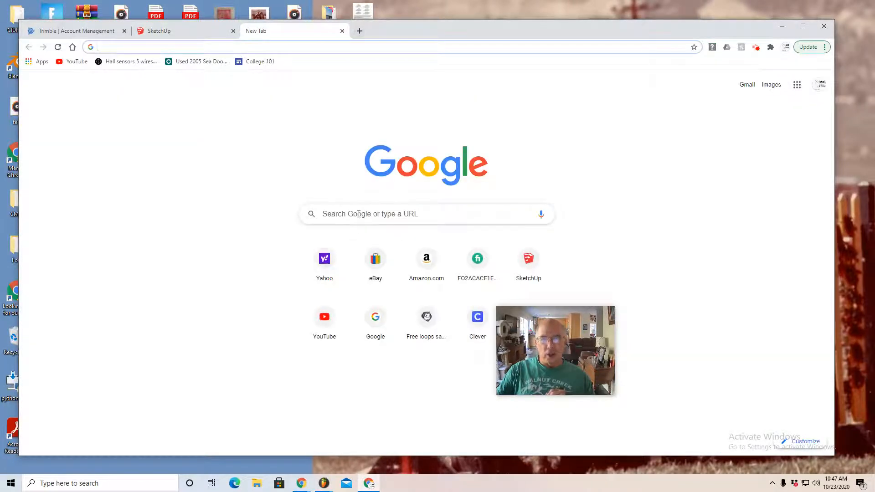
pyautogui.click(359, 213)
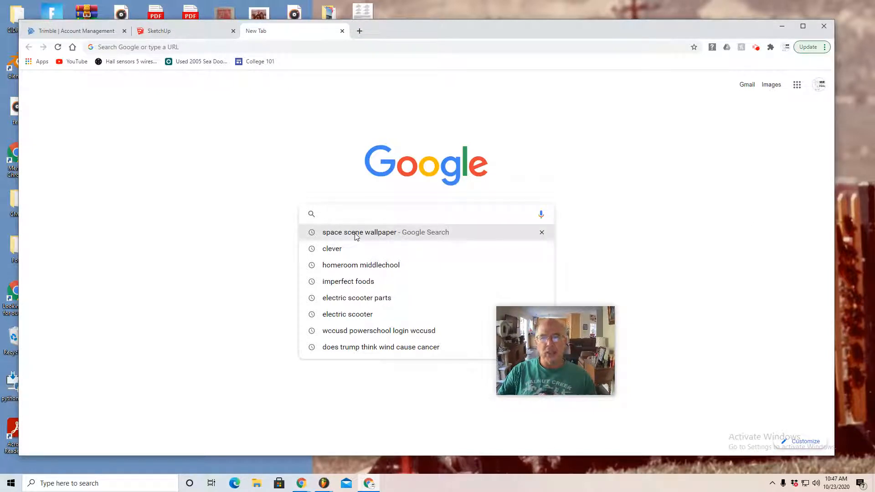
pyautogui.click(356, 234)
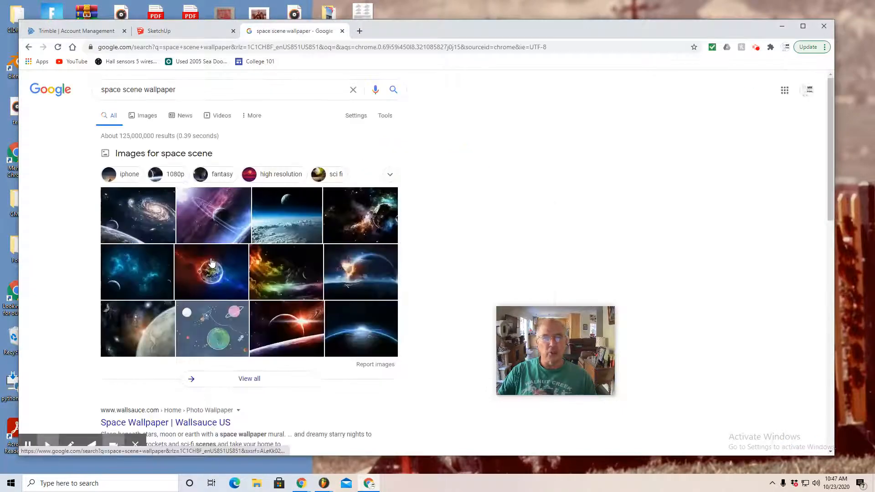
pyautogui.click(144, 120)
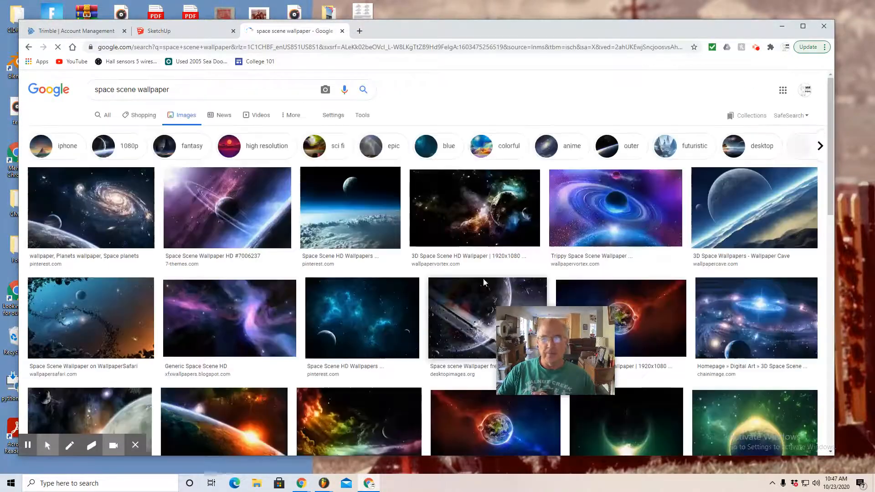
pyautogui.scroll(-8, 483, 284)
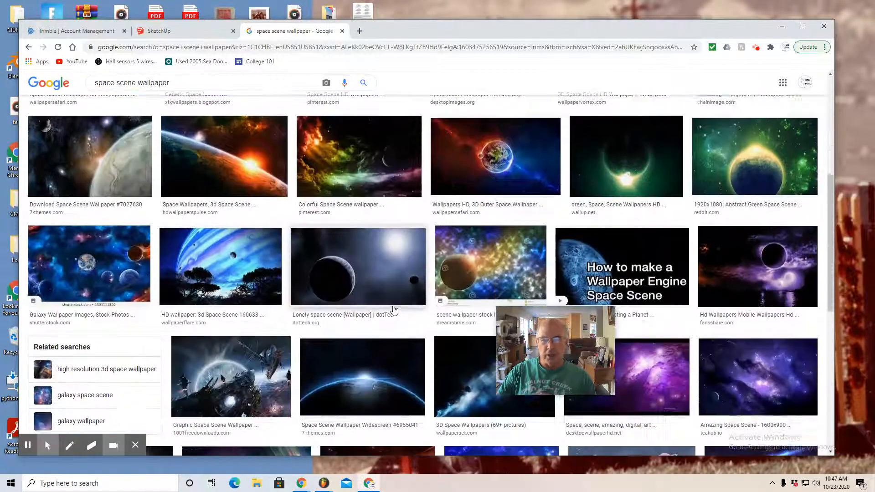
pyautogui.scroll(-1, 395, 307)
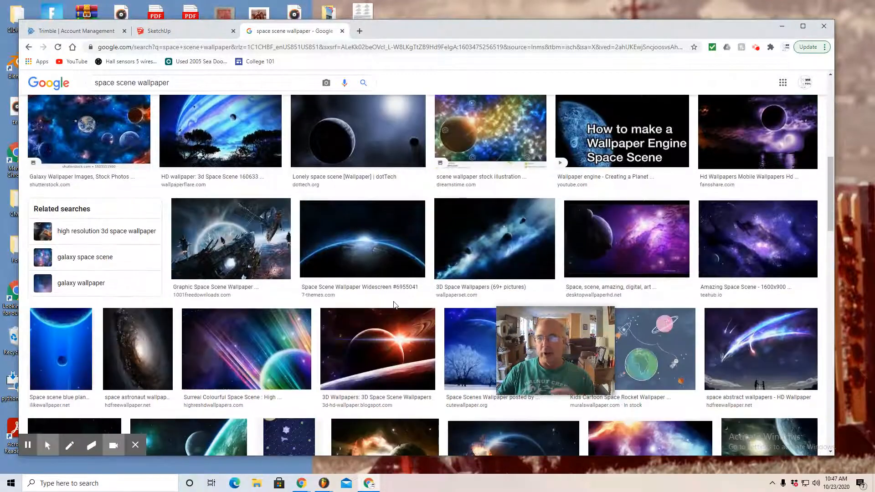
# Open the purple space scene with planets on the Desktop wallpaper HD site and view its full-size 1920 x 1080 download page.
pyautogui.click(607, 254)
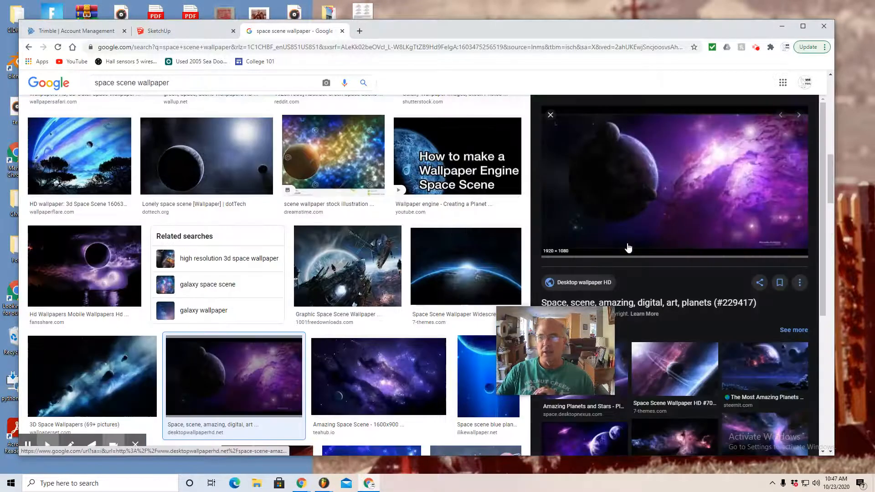
pyautogui.click(643, 201)
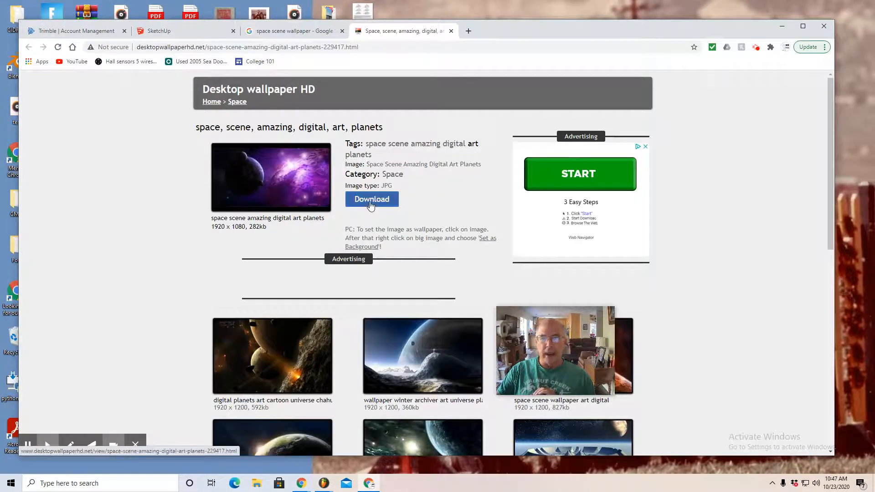
pyautogui.click(371, 201)
pyautogui.scroll(-3, 385, 291)
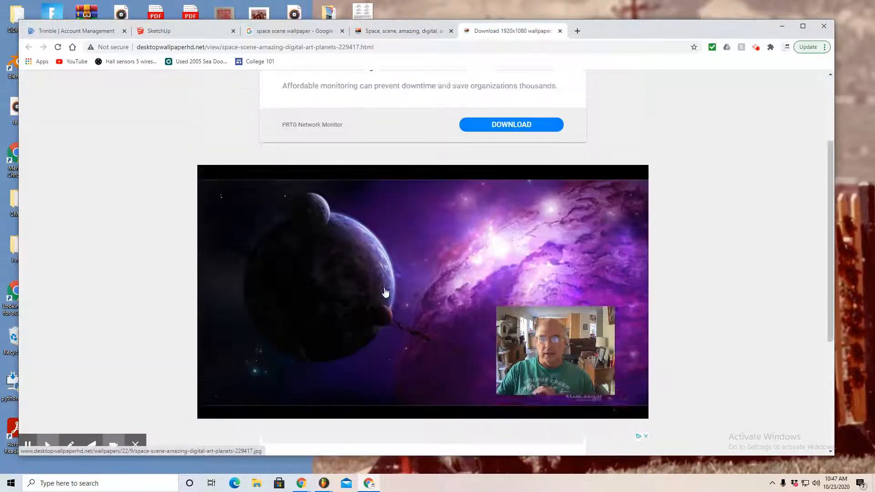
pyautogui.scroll(-1, 385, 290)
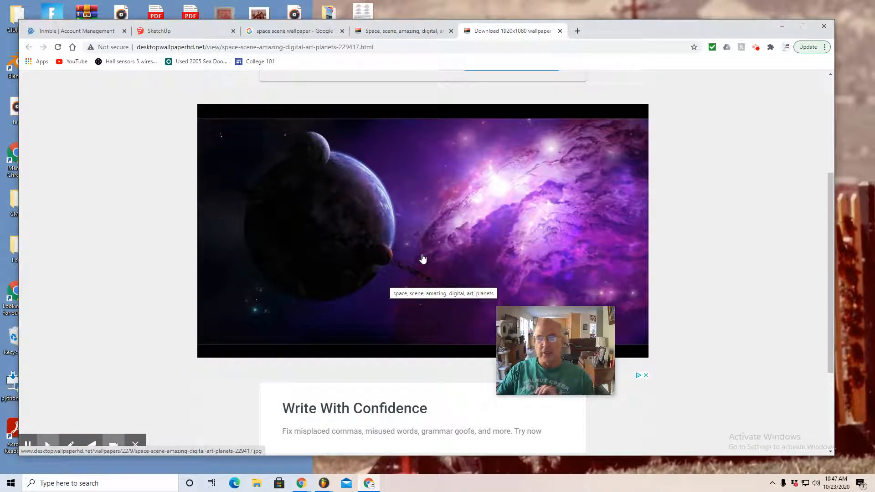
pyautogui.moveTo(538, 329); pyautogui.dragTo(707, 331)
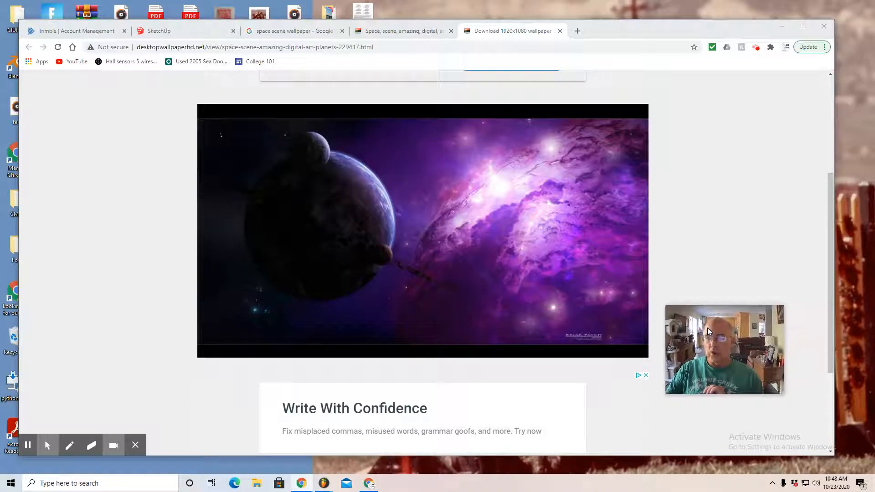
pyautogui.rightClick(444, 256)
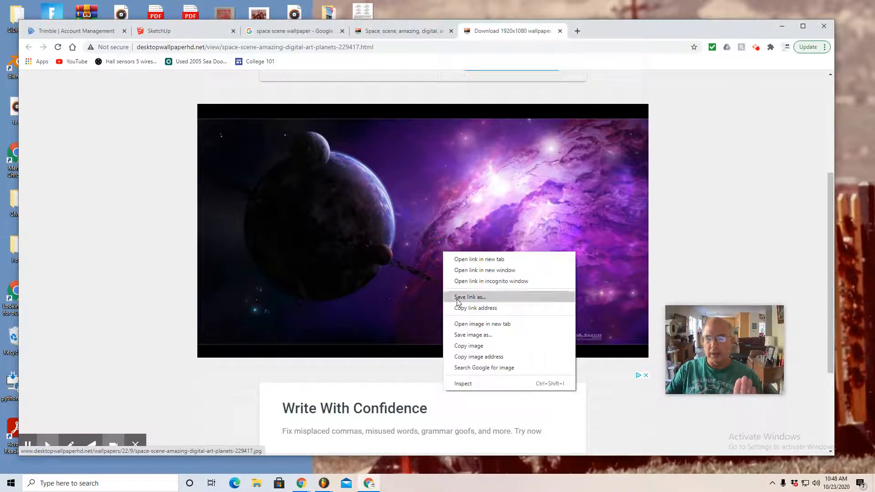
pyautogui.click(471, 338)
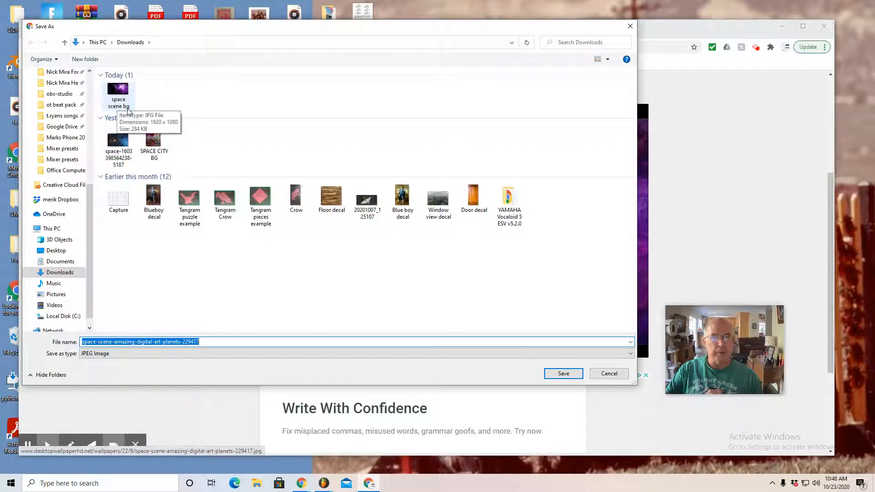
pyautogui.click(609, 373)
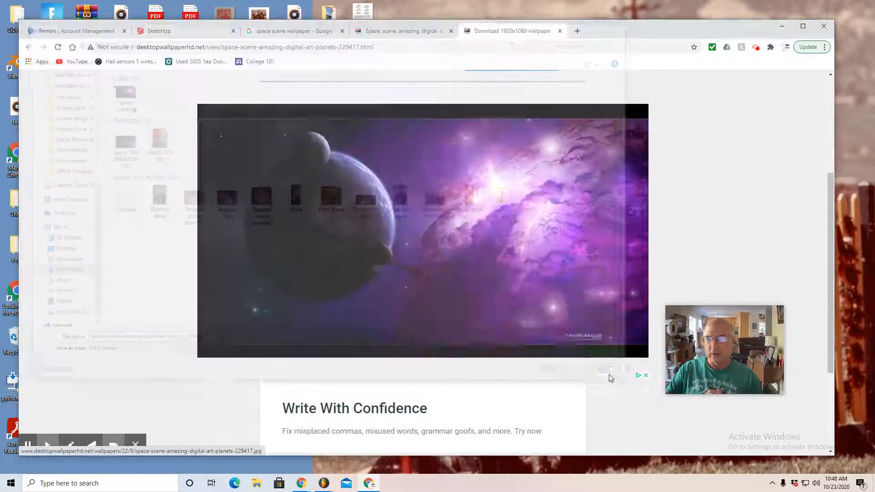
# Close the wallpaper pages and the image search to return to the SketchUp model.
pyautogui.click(559, 31)
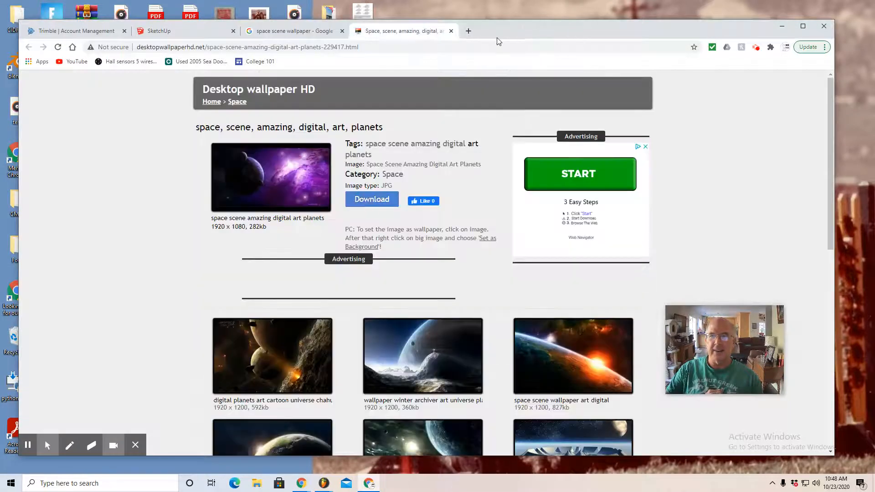
pyautogui.click(450, 31)
pyautogui.click(342, 31)
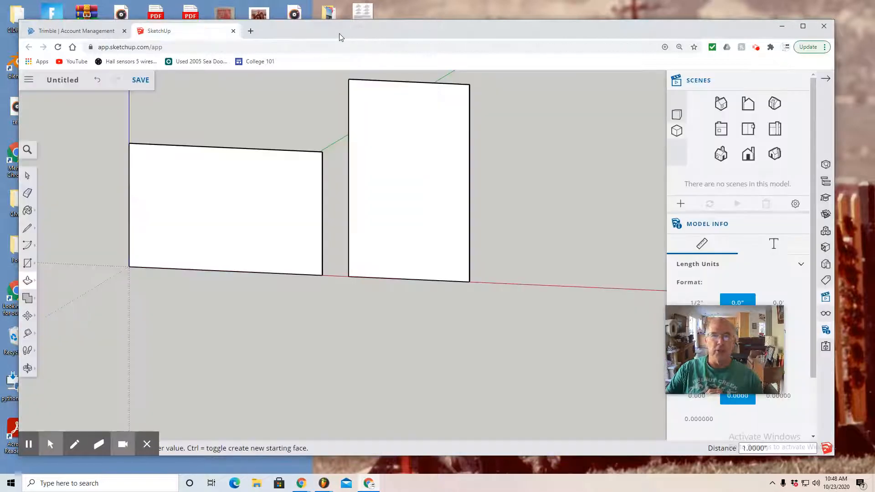
# Insert the file space scene bg.jpg from the computer into the model as an image.
pyautogui.click(28, 81)
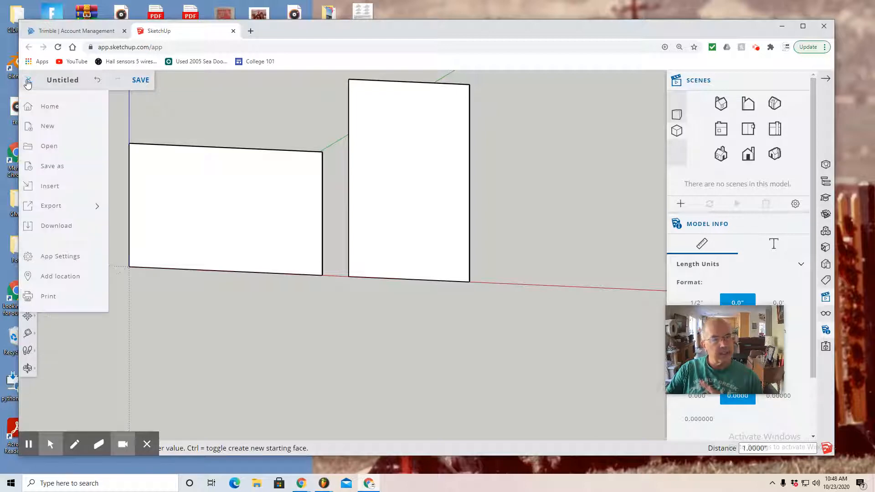
pyautogui.click(59, 189)
pyautogui.click(462, 287)
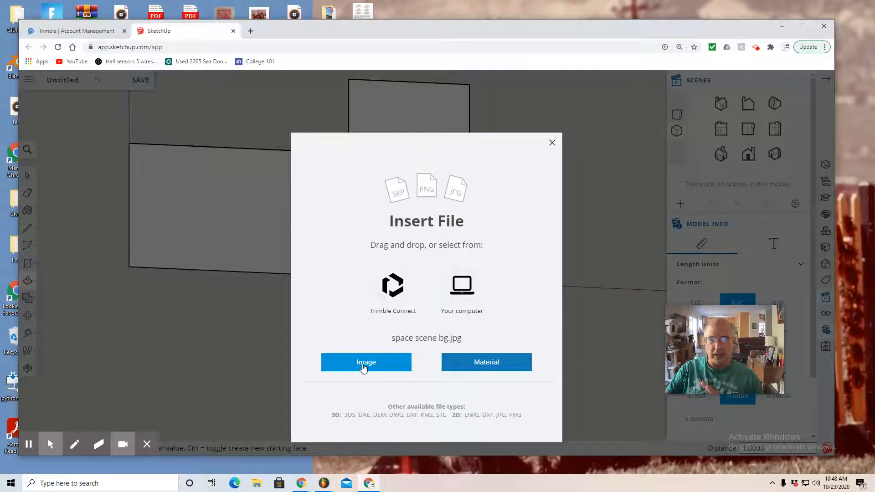
pyautogui.click(361, 363)
# Place the space image in front view, above and overlapping the left end of the wide panel, about 137 inches wide.
pyautogui.click(748, 155)
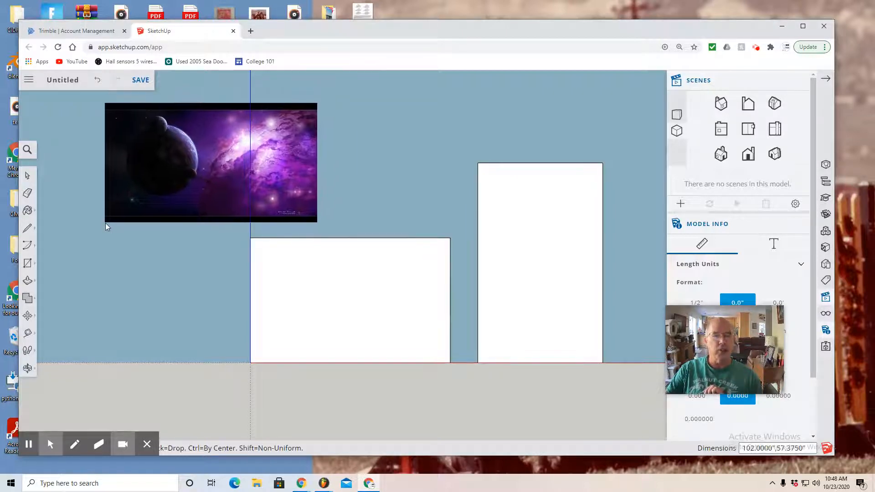
pyautogui.click(105, 223)
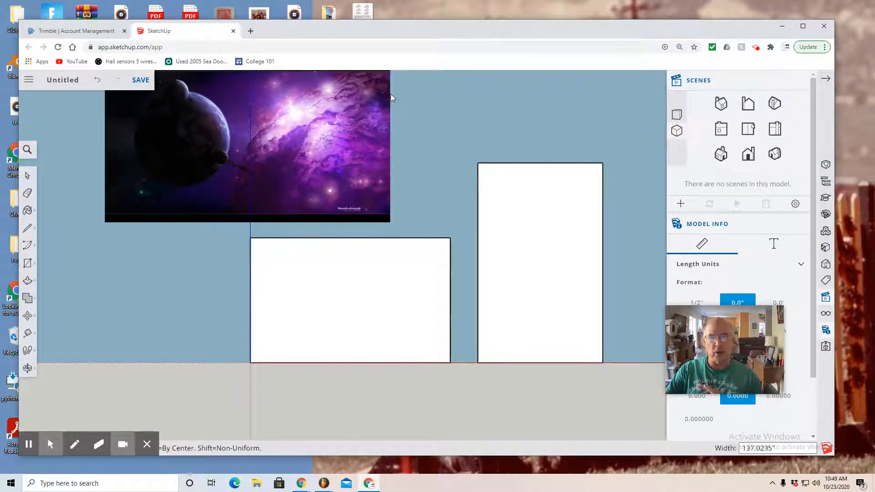
pyautogui.click(390, 94)
pyautogui.press('p')
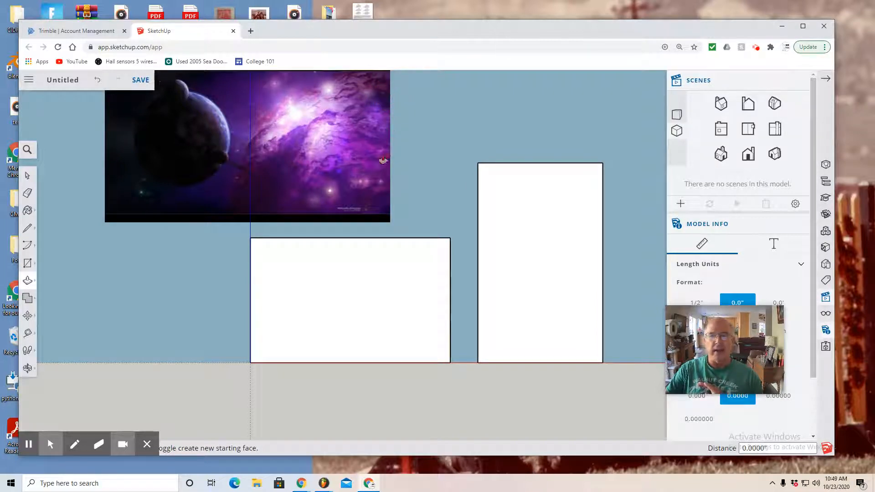
# Move the space image about 53 inches out in front of the panels, and lower it about 72 inches over the wide panel.
pyautogui.click(26, 178)
pyautogui.click(206, 160)
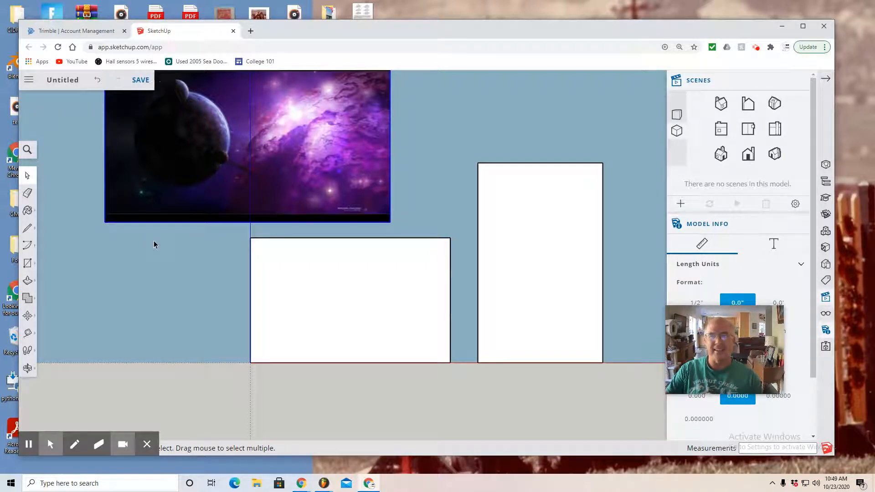
pyautogui.scroll(-1, 154, 244)
pyautogui.scroll(-1, 154, 245)
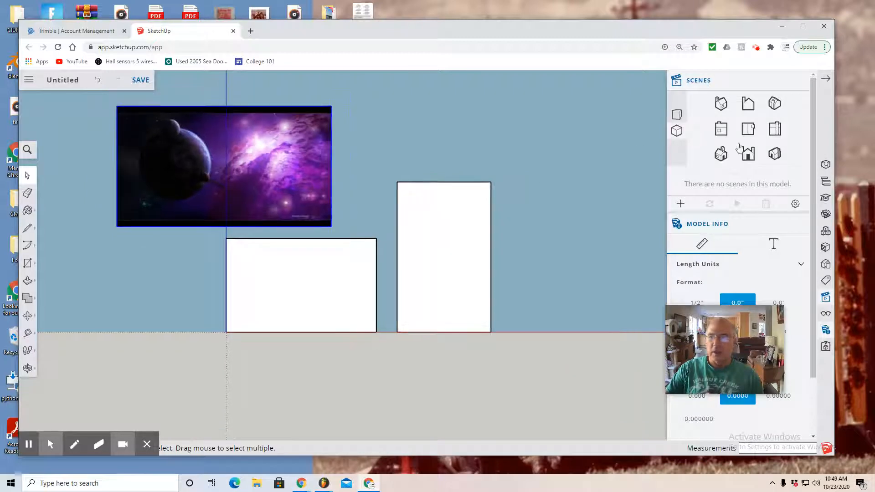
pyautogui.click(748, 129)
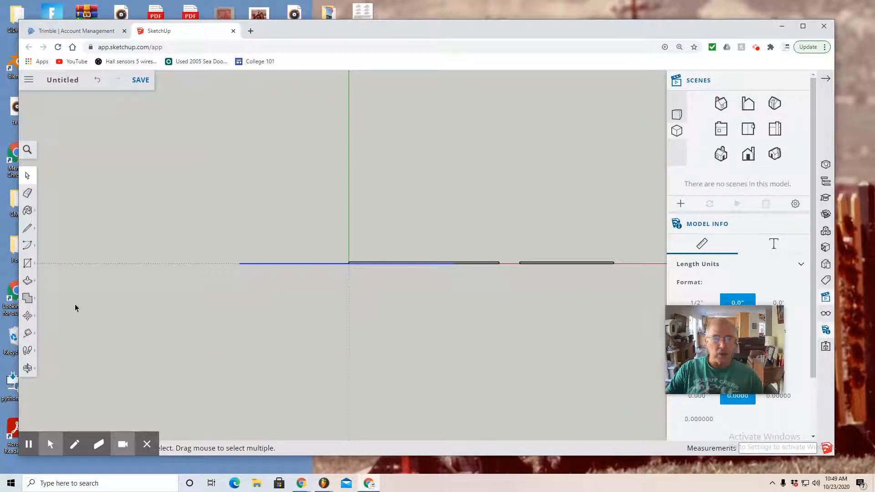
pyautogui.click(27, 315)
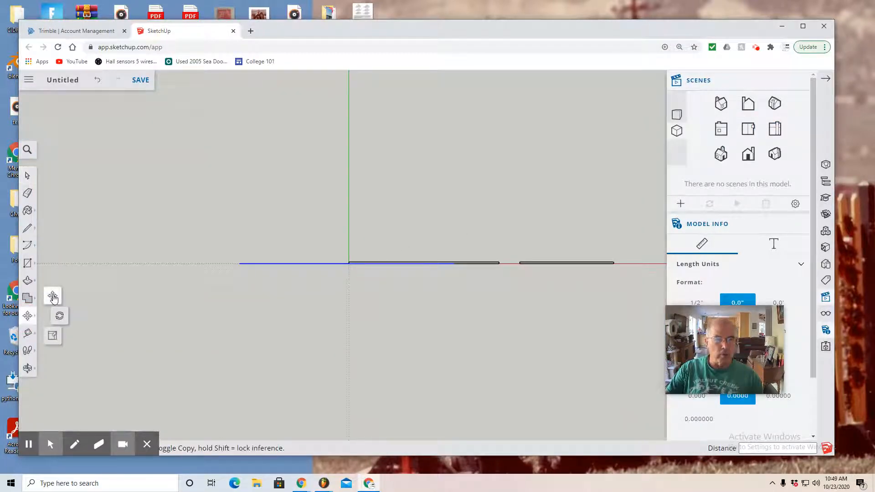
pyautogui.moveTo(267, 263); pyautogui.dragTo(345, 299)
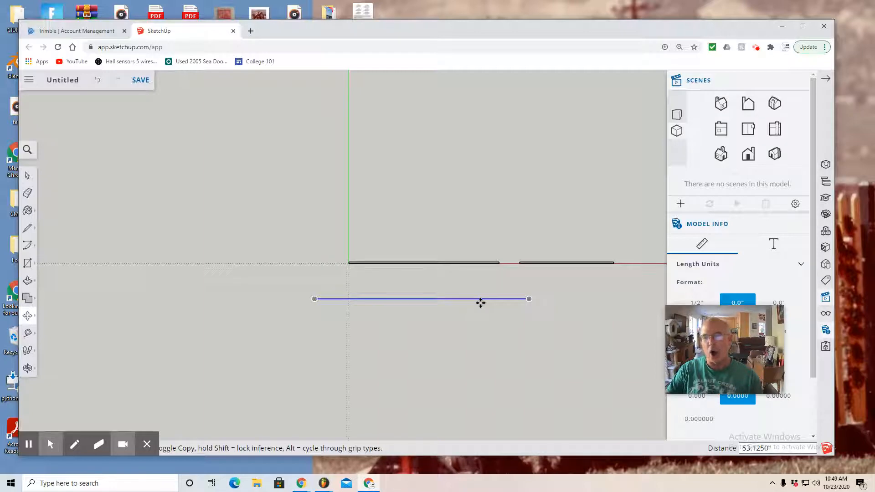
pyautogui.click(746, 156)
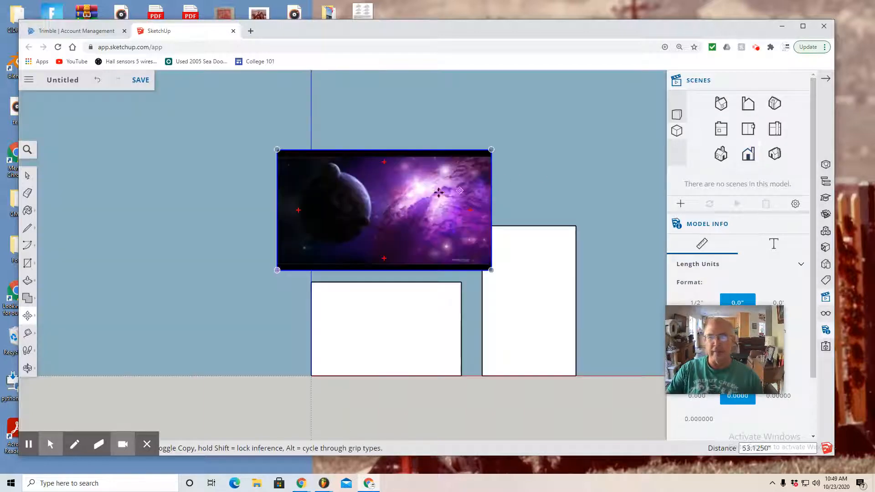
pyautogui.moveTo(435, 269); pyautogui.dragTo(433, 302)
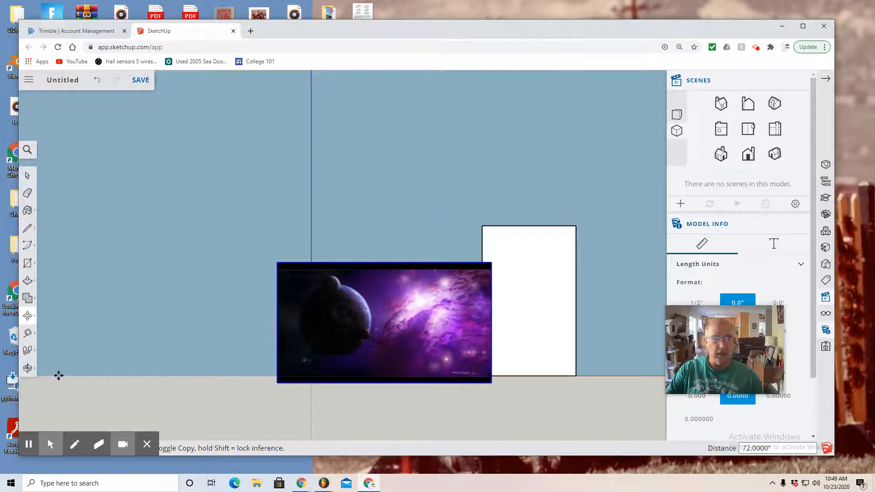
# Explode the space image in front of the panels so its picture can be sampled as a material.
pyautogui.click(27, 368)
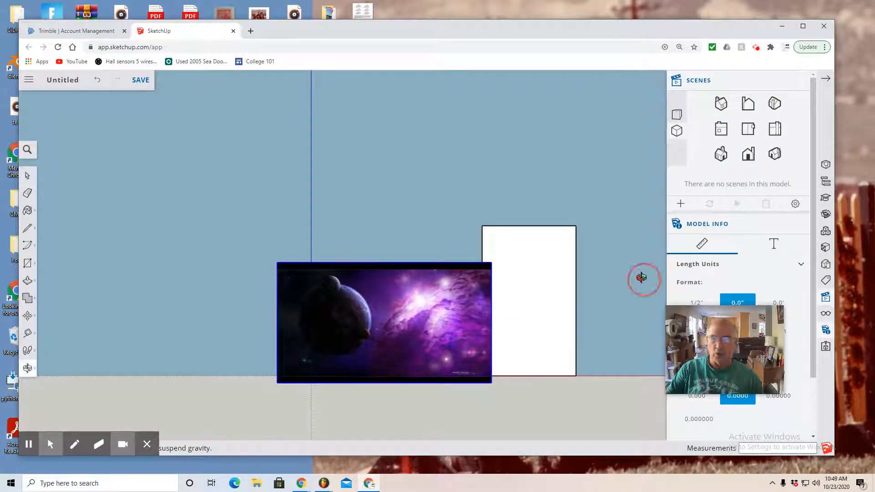
pyautogui.moveTo(644, 279); pyautogui.dragTo(367, 386)
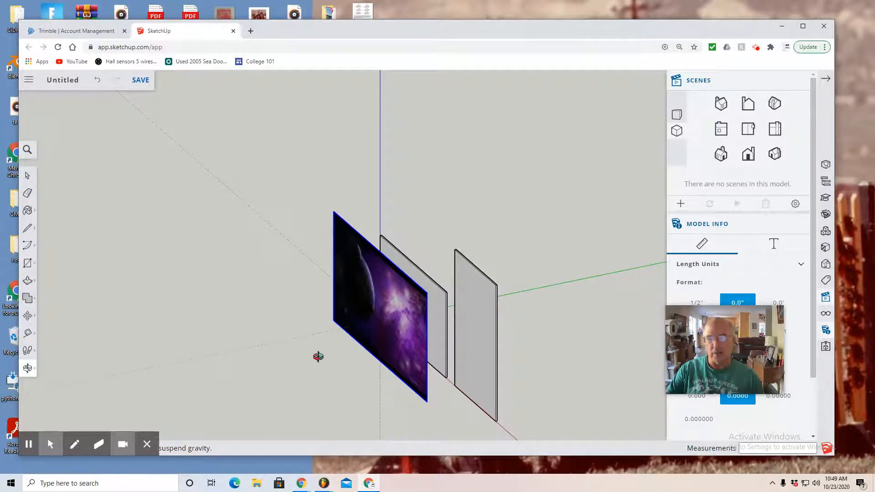
pyautogui.click(28, 176)
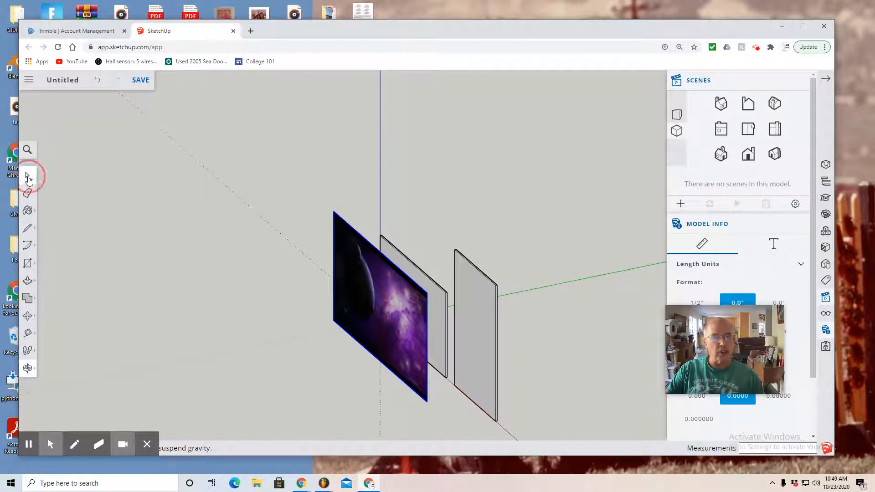
pyautogui.rightClick(386, 300)
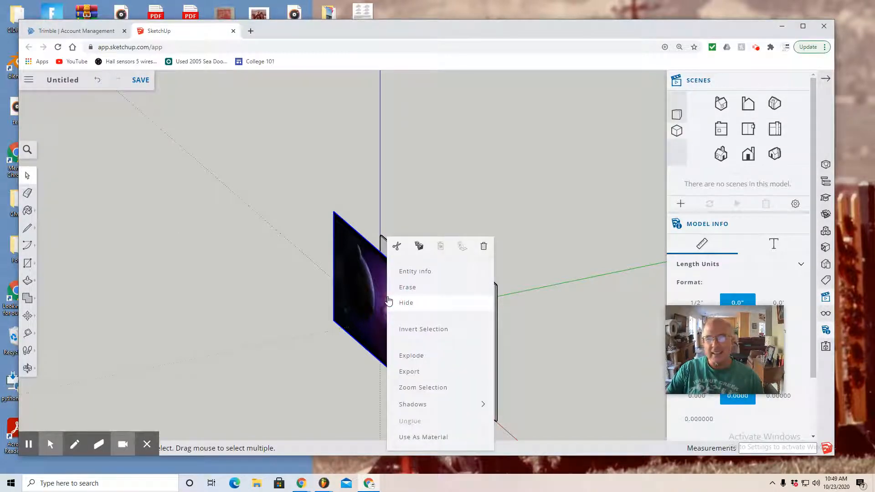
pyautogui.click(409, 360)
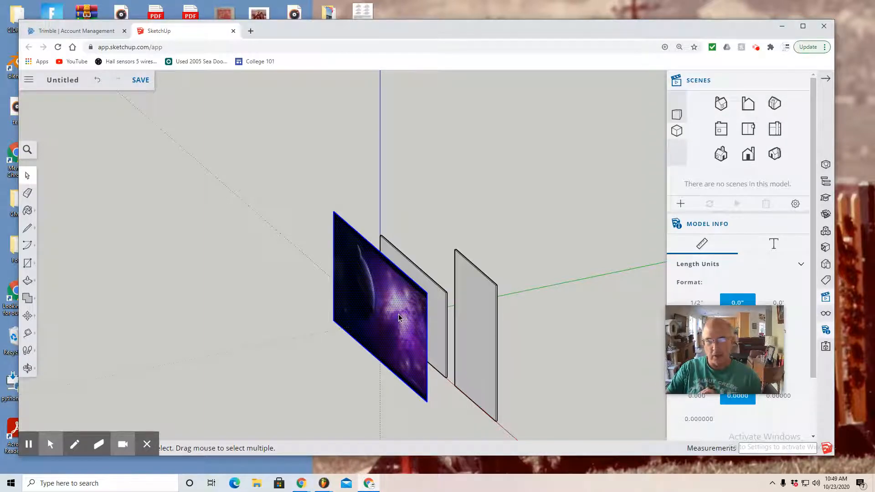
# Sample the space scene bg material, paint the wide panel's front face with it, and delete the exploded image.
pyautogui.click(28, 212)
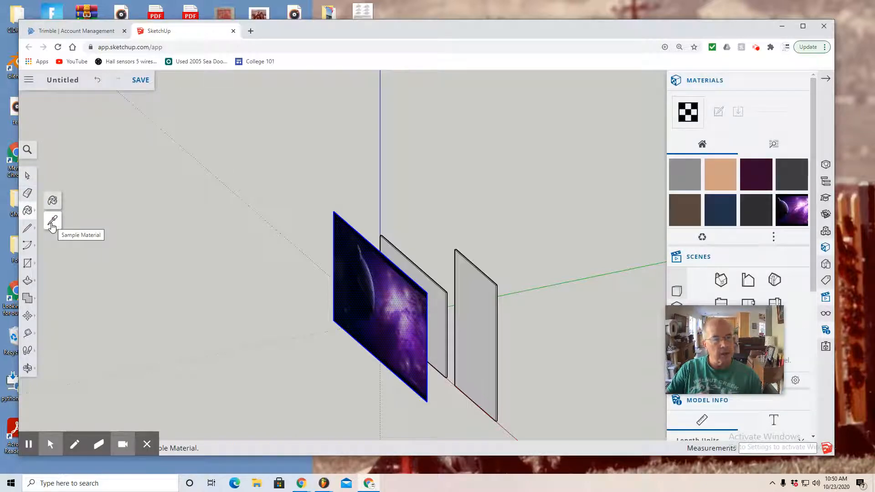
pyautogui.click(52, 222)
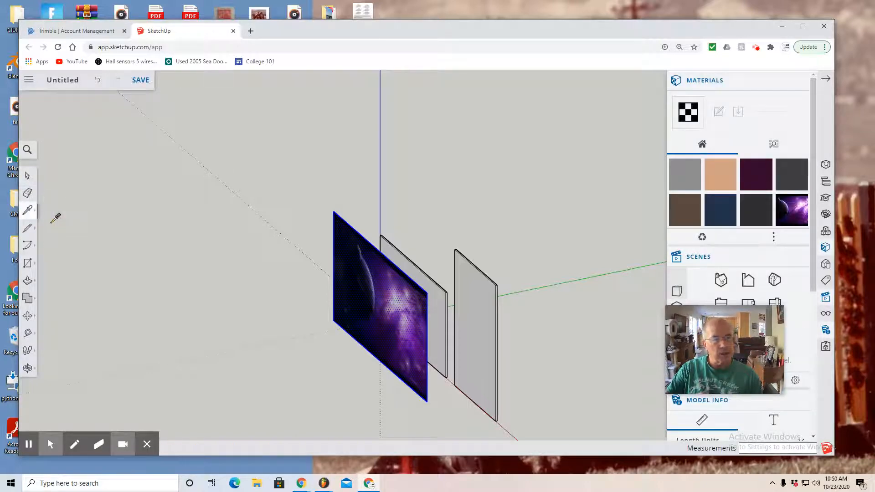
pyautogui.click(394, 295)
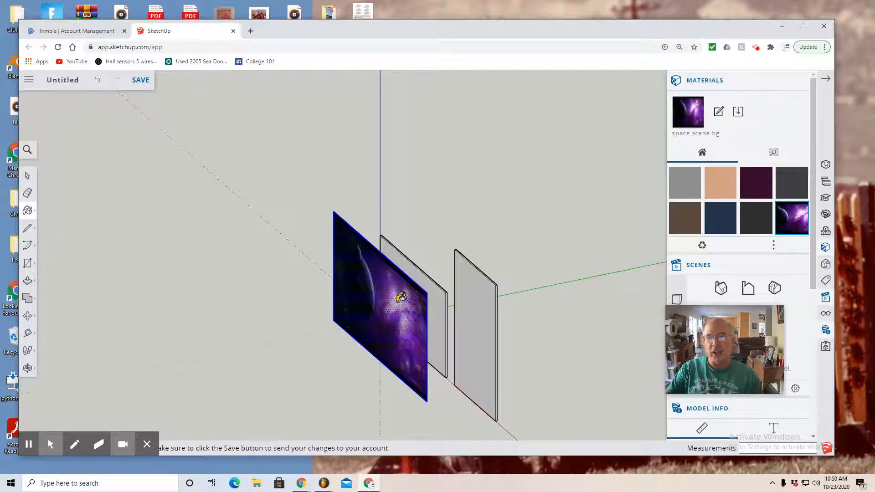
pyautogui.click(438, 318)
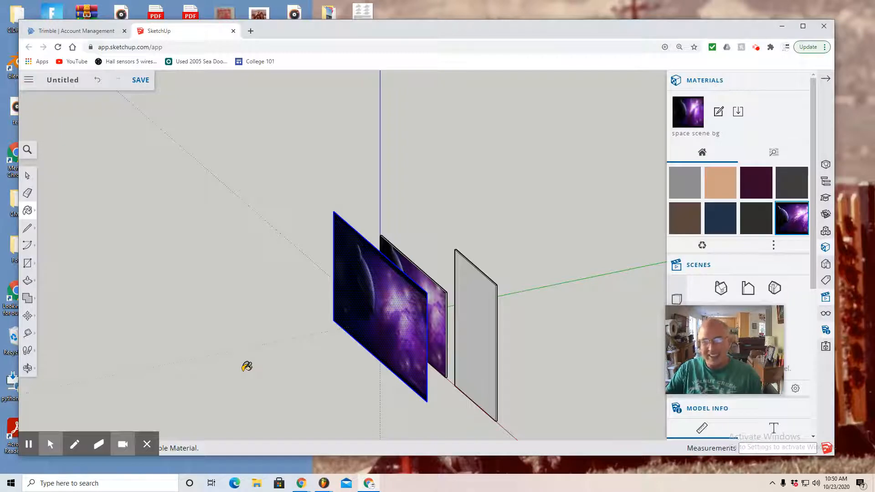
pyautogui.press('Delete')
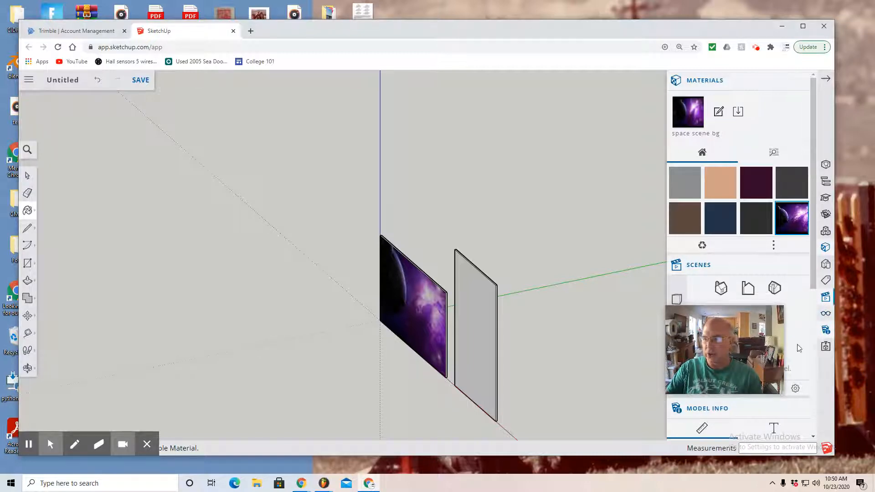
# Delete the blank tall panel beside the space scene panel, working in front view.
pyautogui.moveTo(765, 354)
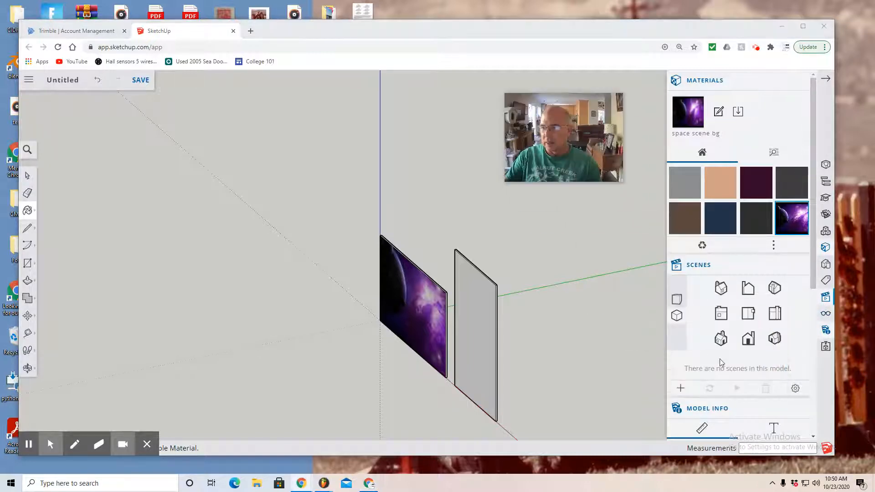
pyautogui.click(748, 339)
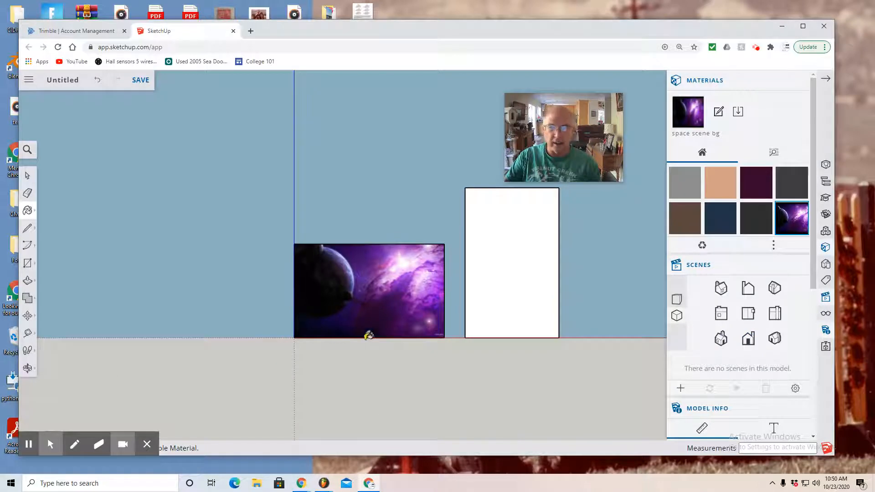
pyautogui.scroll(1, 457, 346)
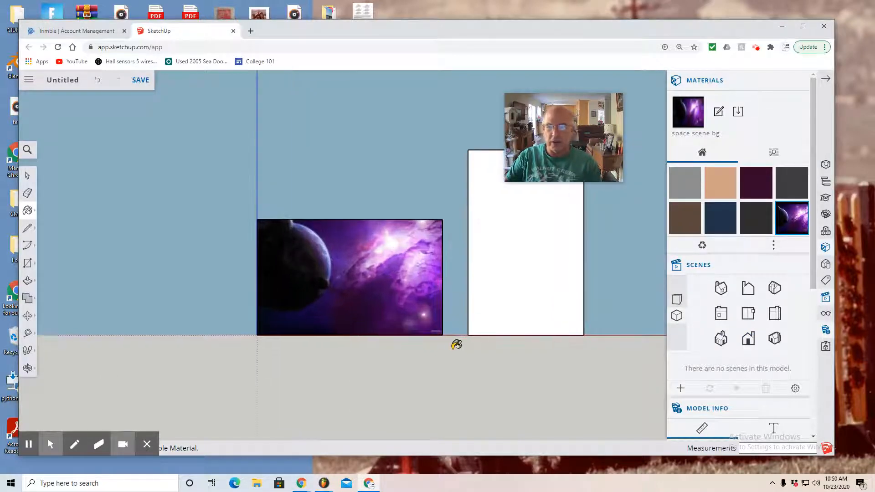
pyautogui.scroll(-1, 458, 345)
pyautogui.scroll(-1, 457, 345)
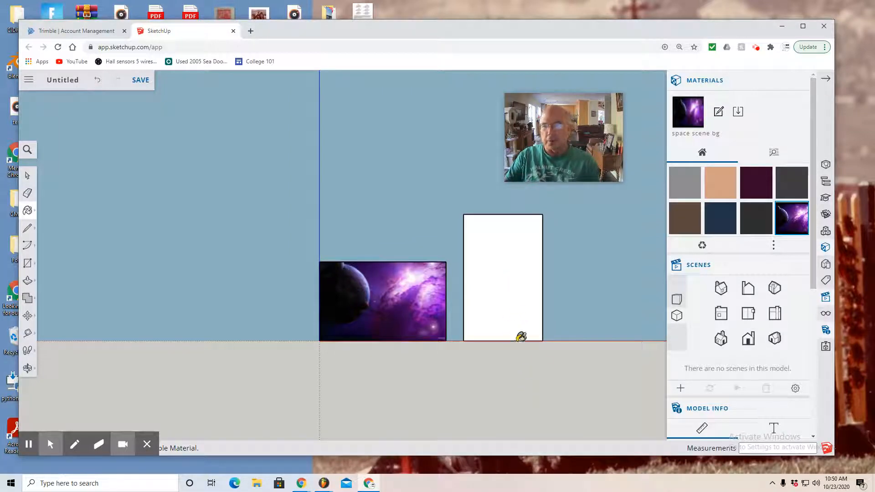
pyautogui.click(27, 175)
pyautogui.click(503, 277)
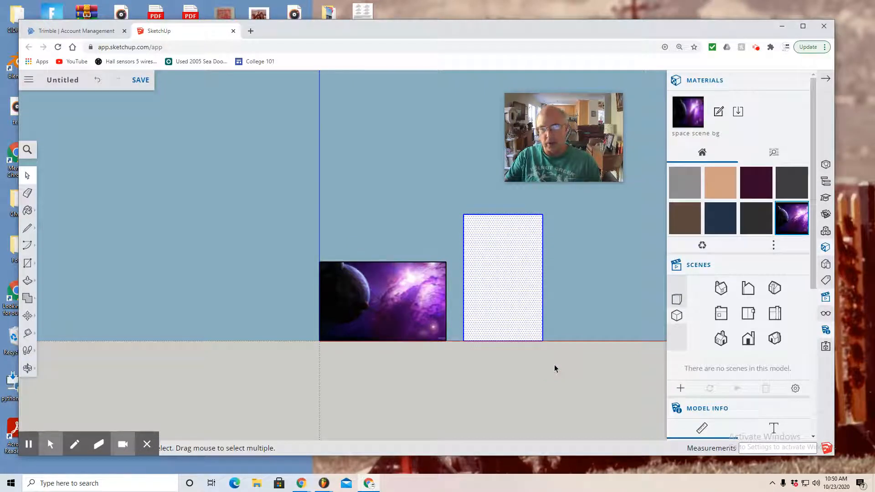
pyautogui.press('Delete')
# Insert Rocket 6.skp from the SketchUp project in Trimble Connect as a component, placing it beside the planet end of the panel.
pyautogui.scroll(4, 448, 318)
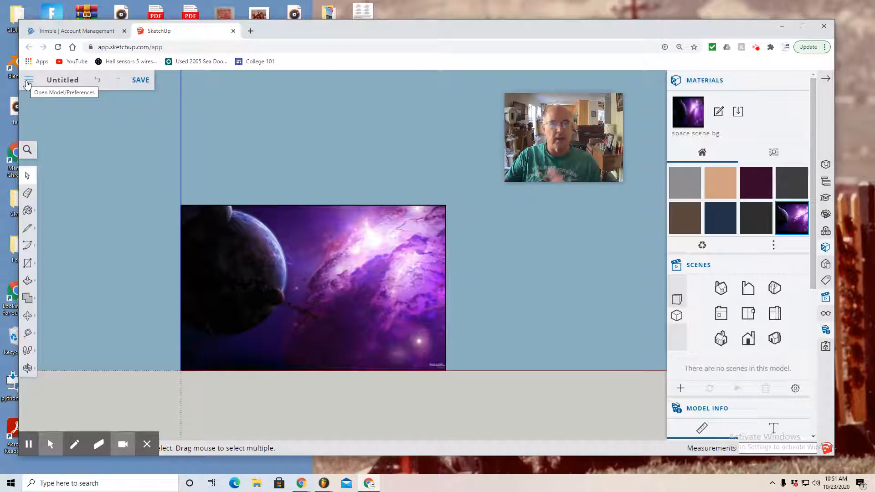
pyautogui.click(27, 82)
pyautogui.click(56, 208)
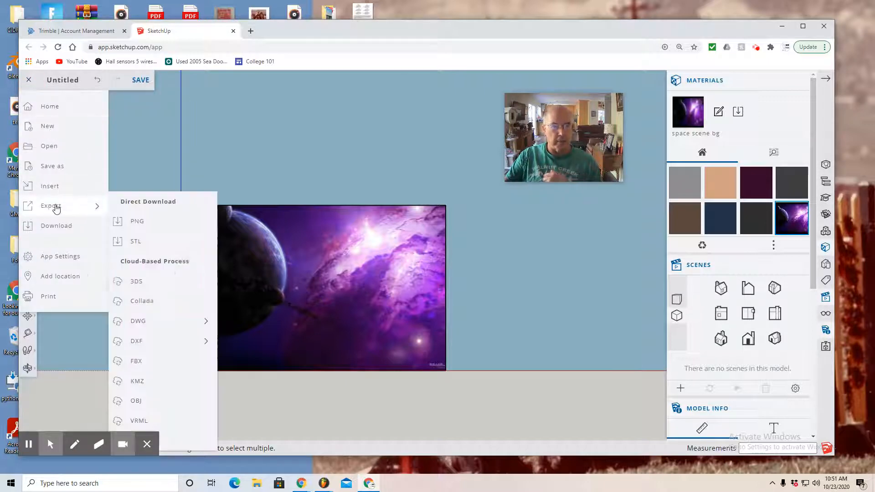
pyautogui.click(55, 191)
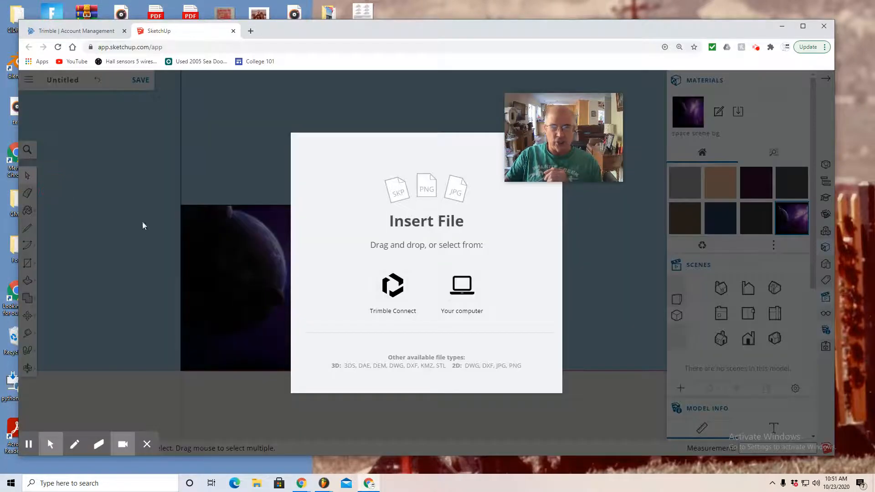
pyautogui.click(399, 297)
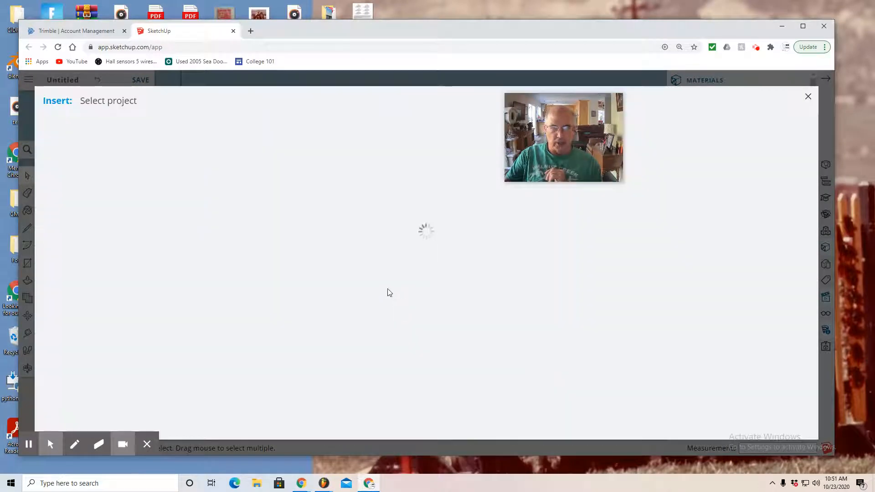
pyautogui.click(126, 172)
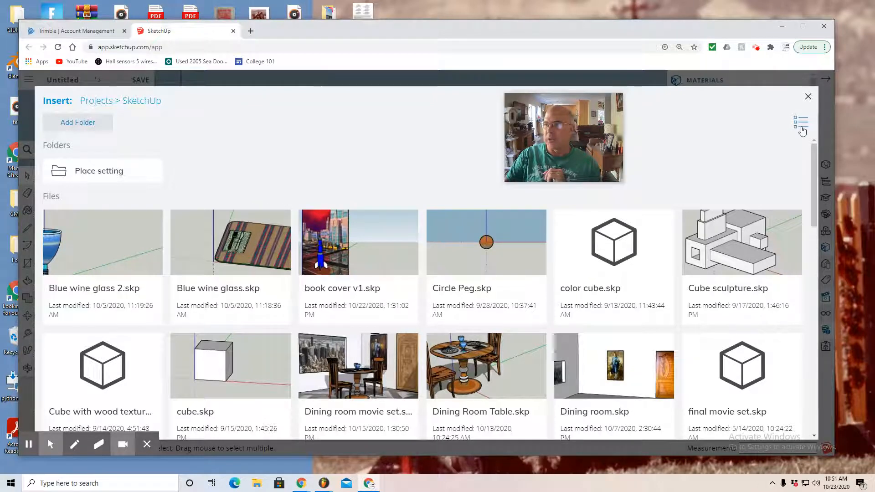
pyautogui.click(801, 130)
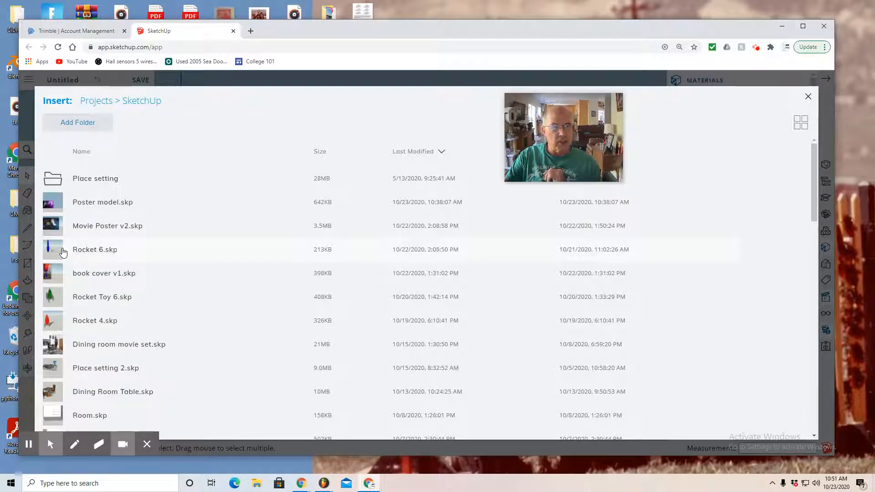
pyautogui.click(51, 249)
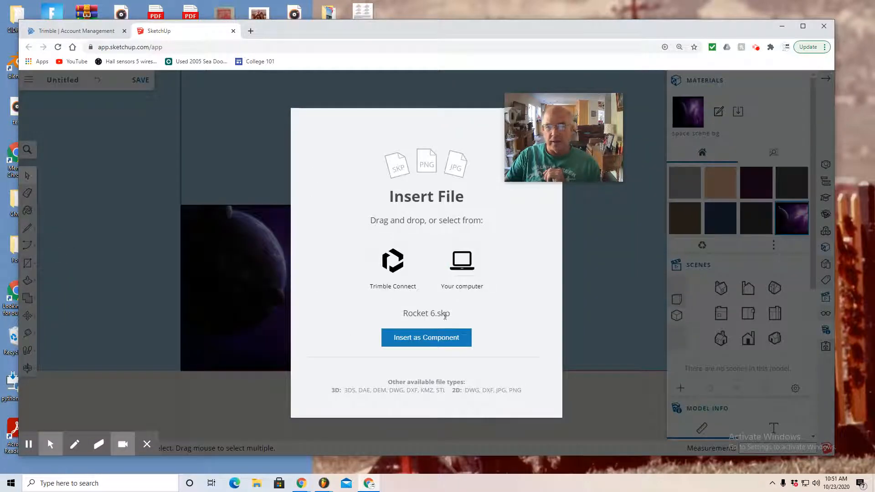
pyautogui.click(428, 342)
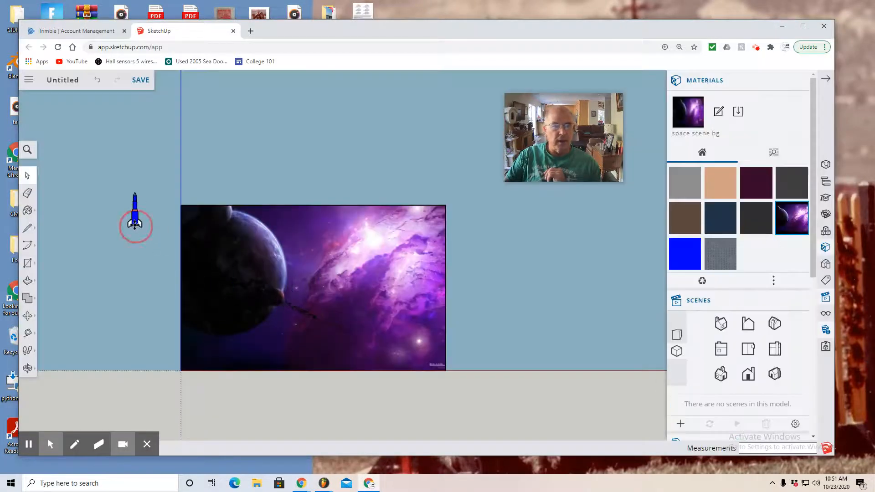
pyautogui.click(135, 221)
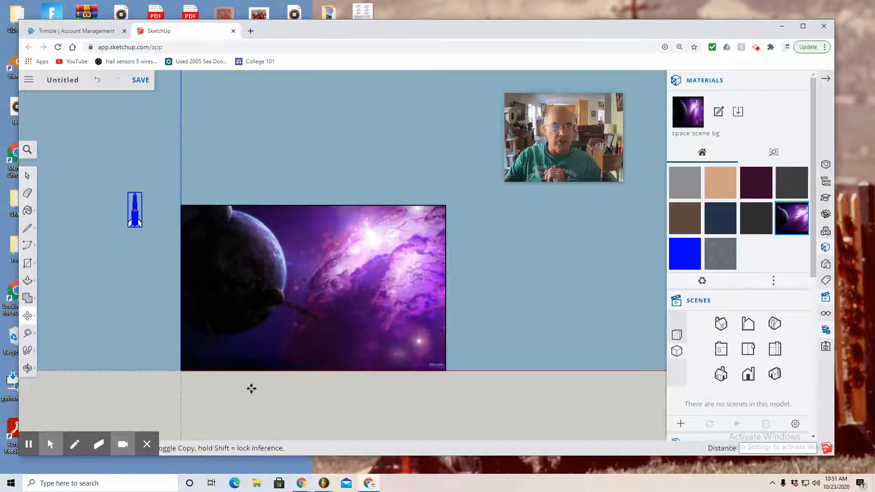
# Move the rocket about 86 inches in top view so it stands in front of the panel, past its middle.
pyautogui.click(749, 350)
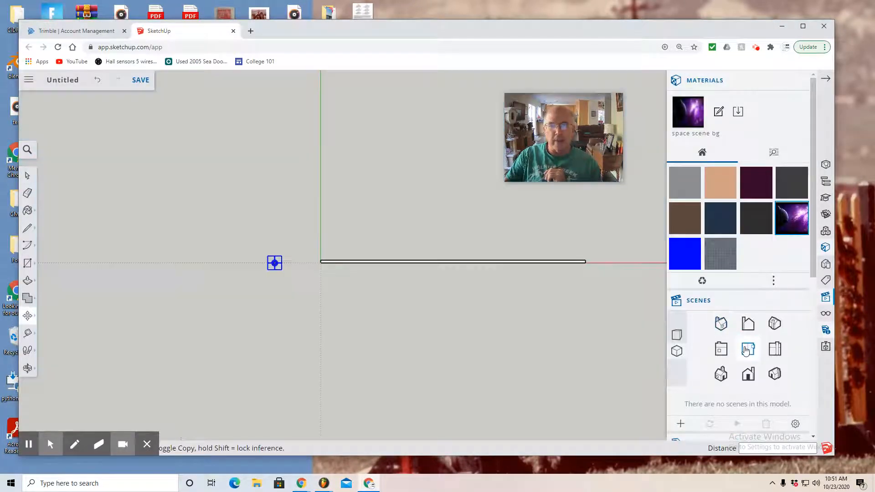
pyautogui.click(26, 318)
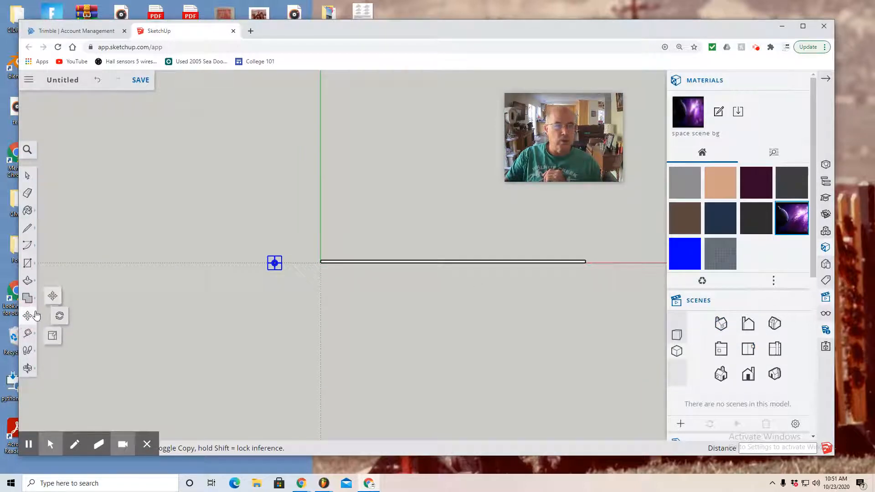
pyautogui.click(52, 298)
pyautogui.press('m')
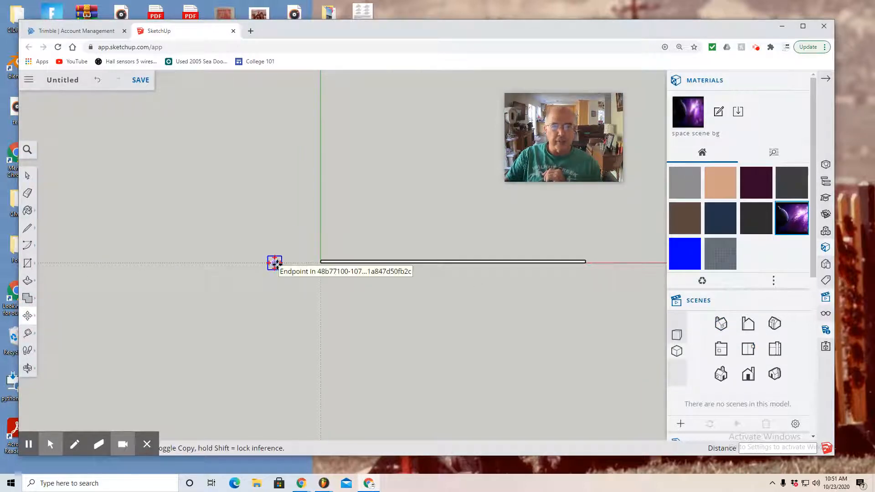
pyautogui.moveTo(276, 263); pyautogui.dragTo(505, 317)
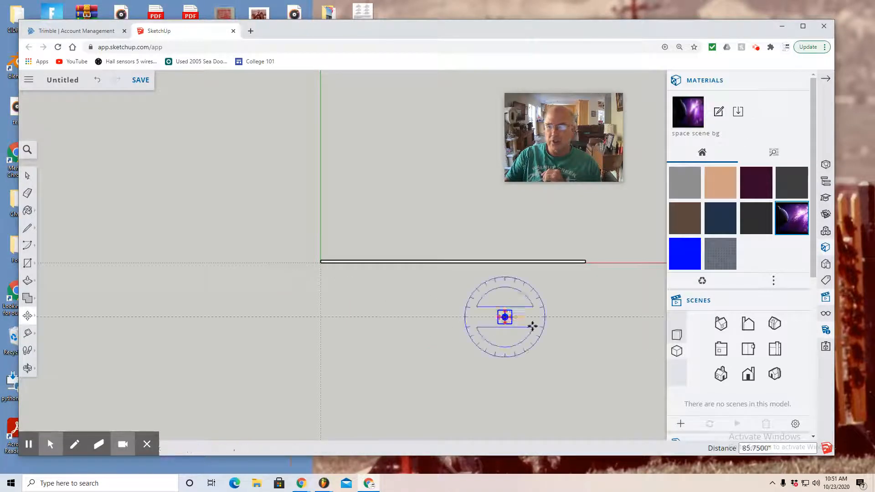
# In front view, lower the rocket about 21.5 inches over the panel and scale it uniformly by 2.00.
pyautogui.click(747, 375)
pyautogui.moveTo(477, 188); pyautogui.dragTo(478, 248)
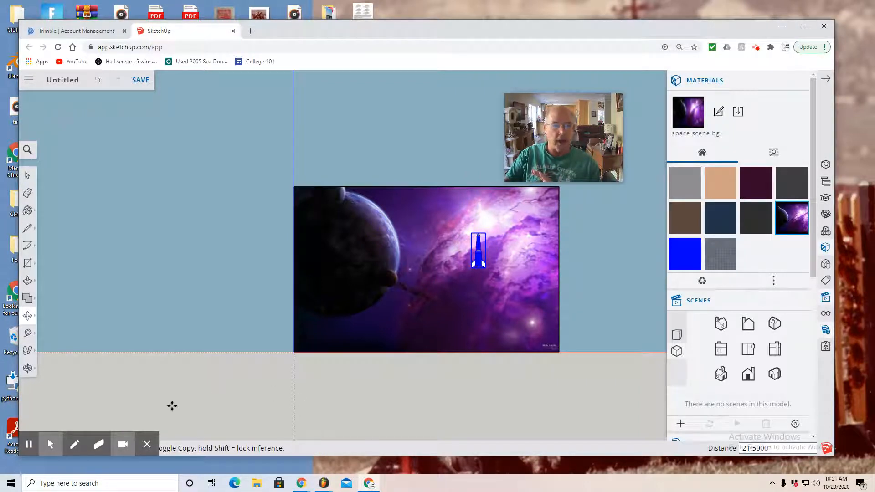
pyautogui.click(27, 319)
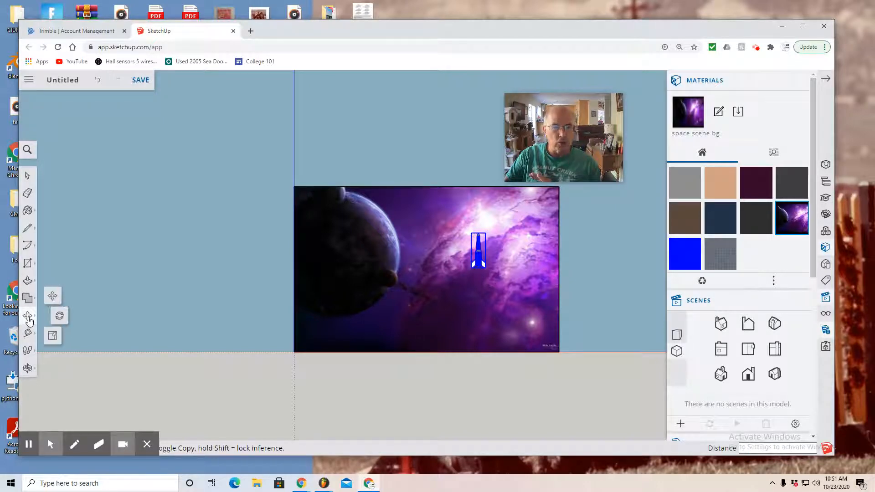
pyautogui.click(51, 339)
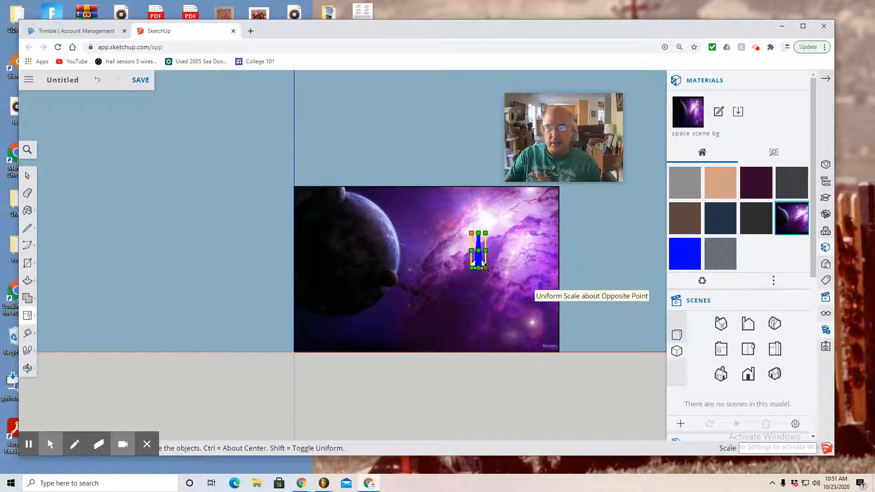
pyautogui.moveTo(483, 263); pyautogui.dragTo(518, 296)
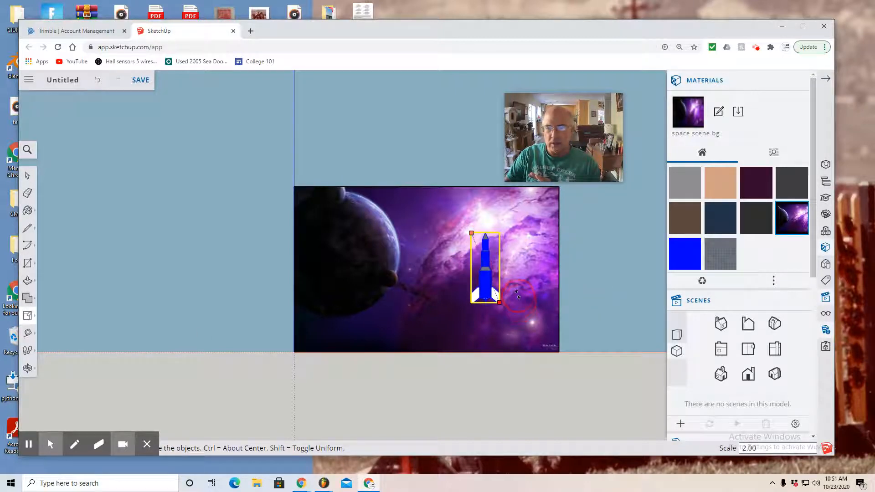
# Rotate the rocket about 27 degrees around its base in front view, tilting the nose toward the planet.
pyautogui.click(27, 318)
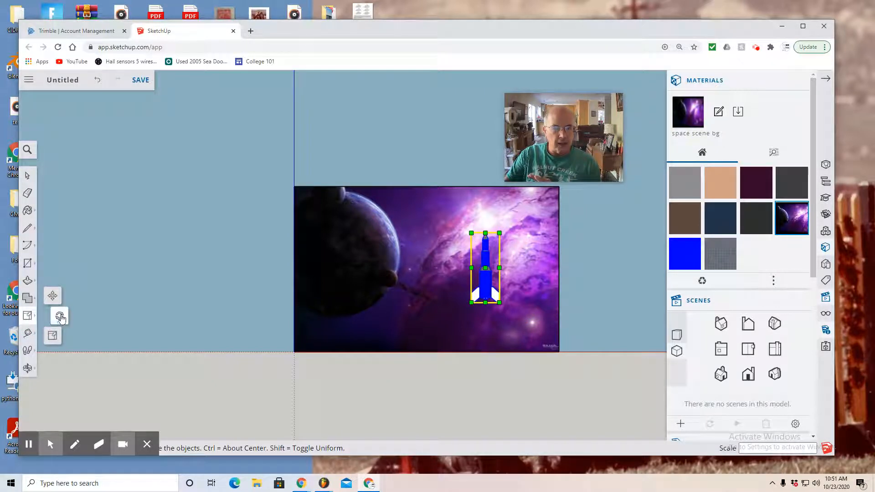
pyautogui.click(60, 318)
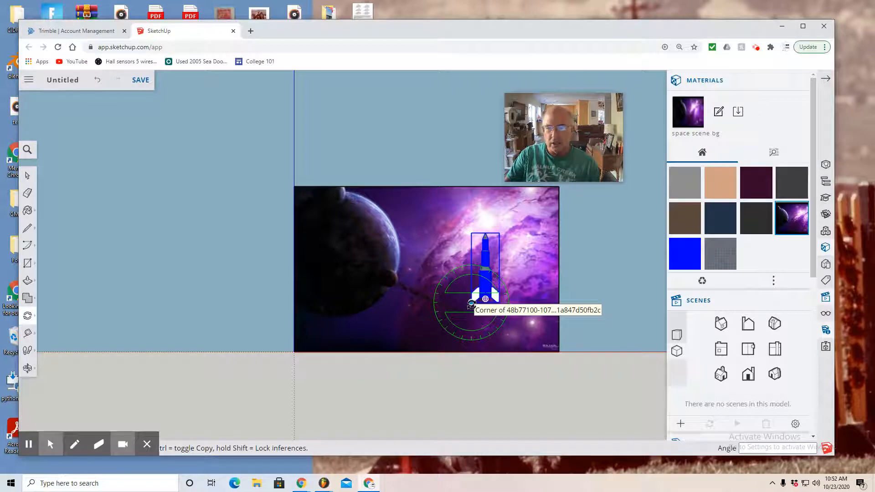
pyautogui.click(472, 236)
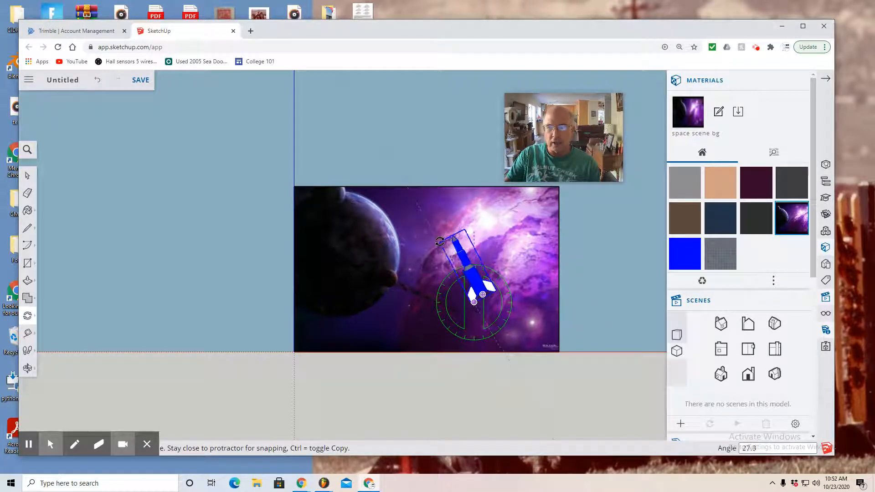
pyautogui.click(439, 242)
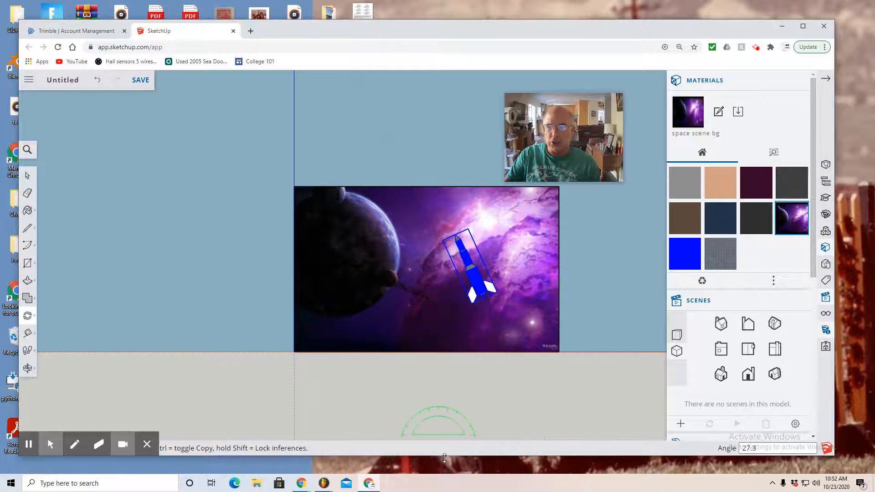
# In side view, rotate the rocket 15 degrees so its nose leans away from the panel.
pyautogui.click(774, 348)
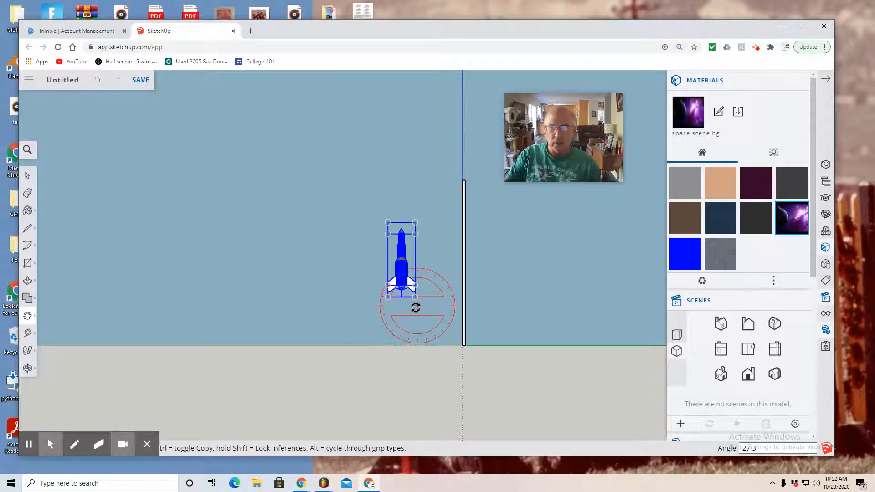
pyautogui.click(417, 306)
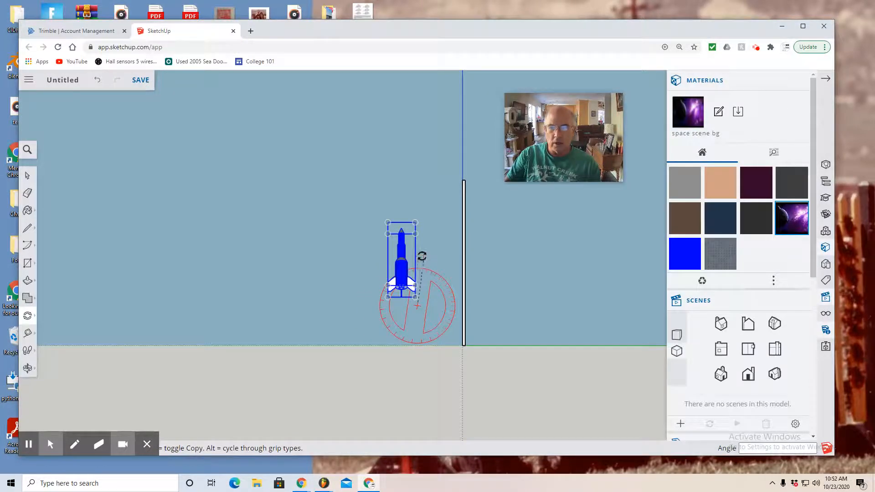
pyautogui.click(416, 222)
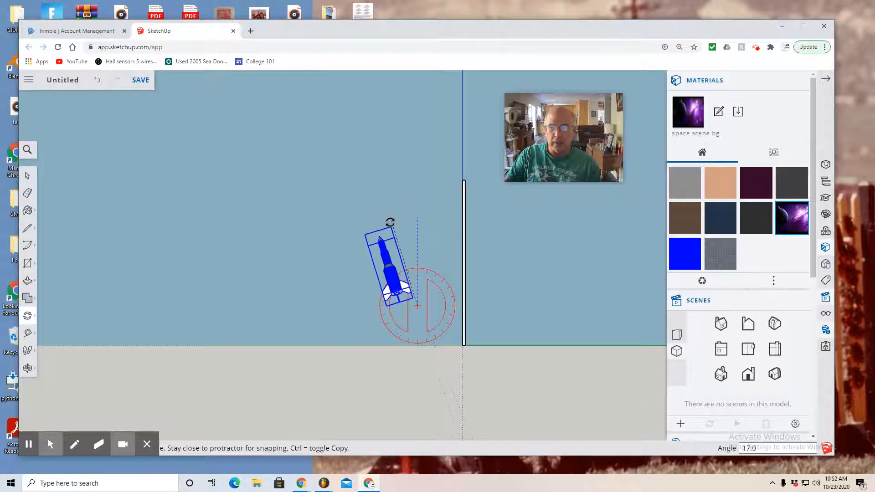
pyautogui.click(391, 223)
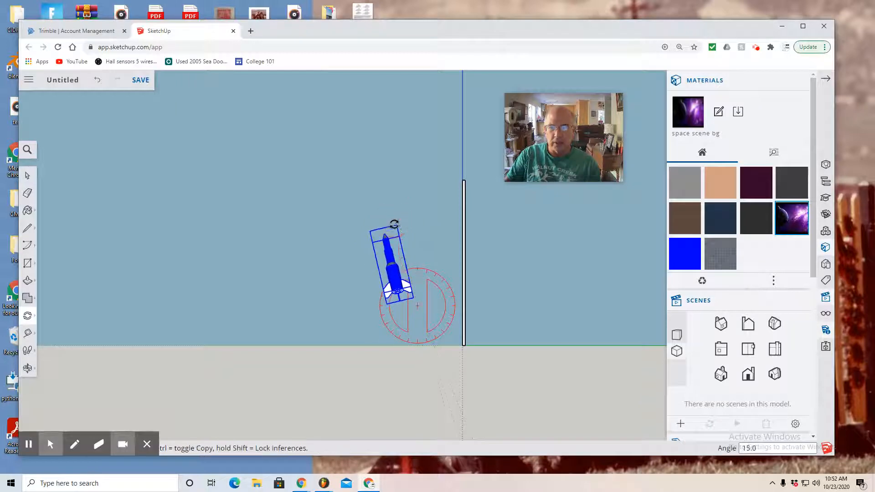
# Move the rocket about 17 inches in front view toward the panel's upper corner, away from the planet.
pyautogui.click(748, 375)
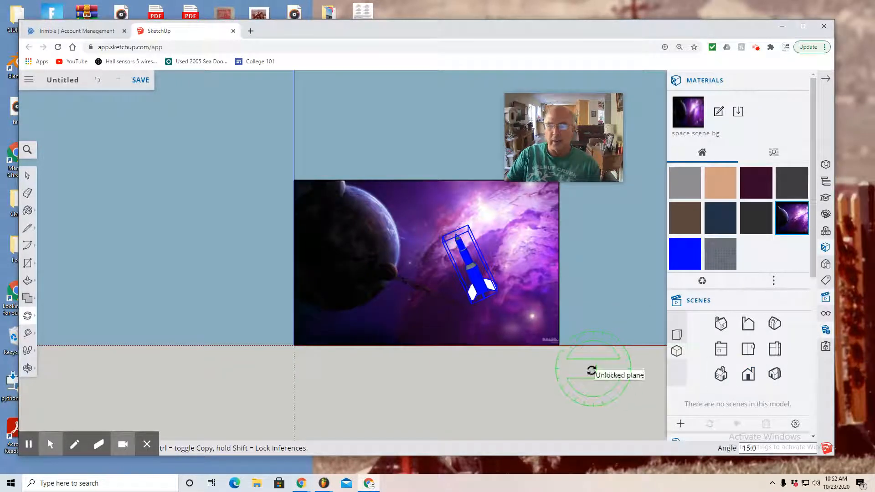
pyautogui.click(30, 318)
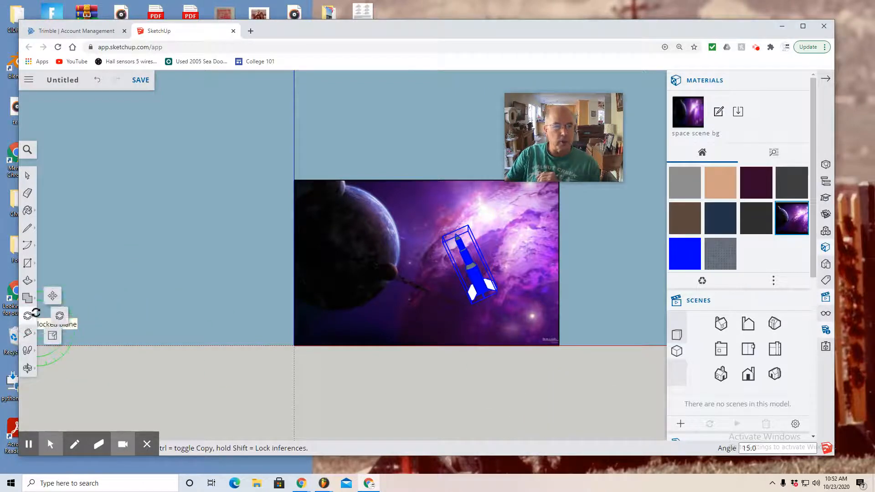
pyautogui.click(54, 297)
pyautogui.moveTo(473, 274); pyautogui.dragTo(496, 233)
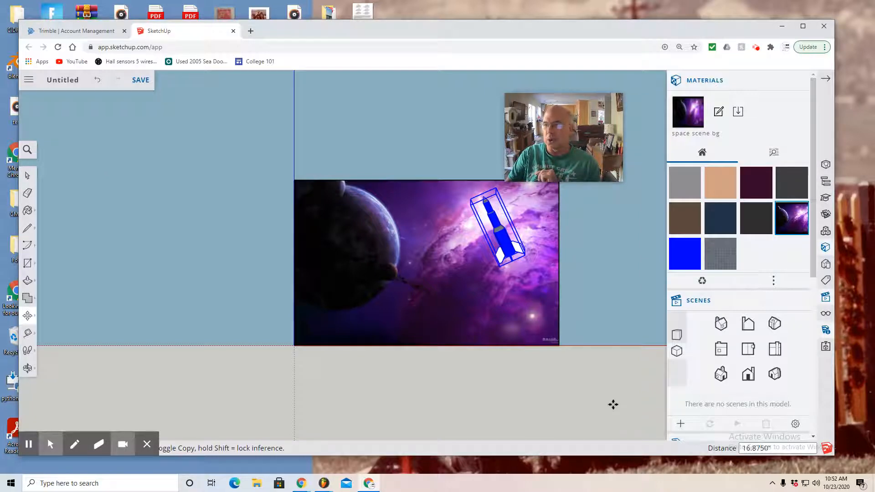
# Search 3D Warehouse for astronaut and show the results for models.
pyautogui.click(825, 214)
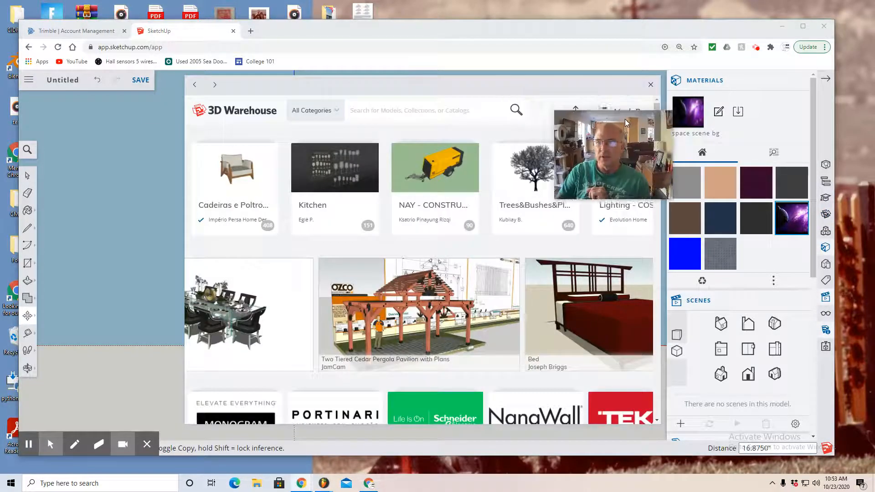
pyautogui.moveTo(625, 119); pyautogui.dragTo(734, 149)
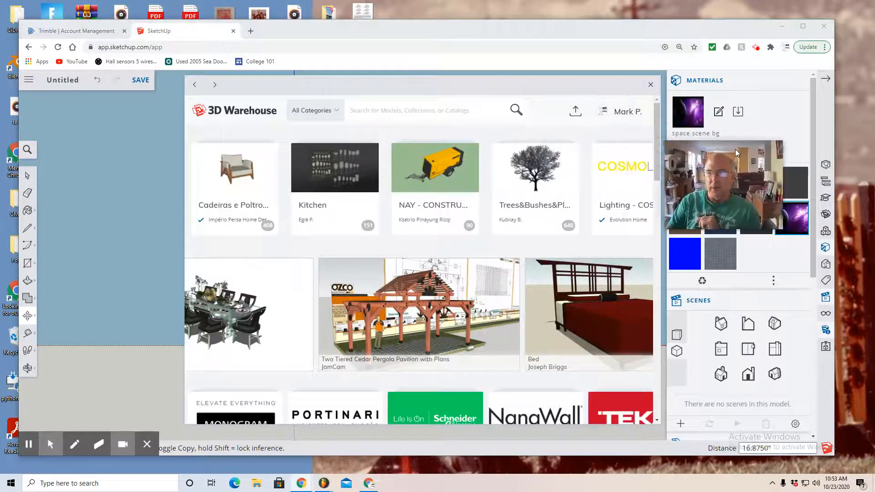
pyautogui.click(395, 112)
pyautogui.write('a')
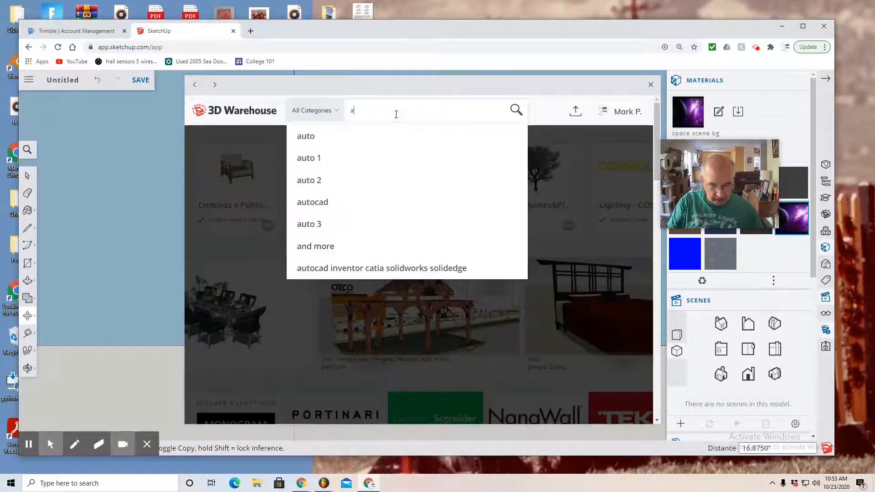
pyautogui.write('str')
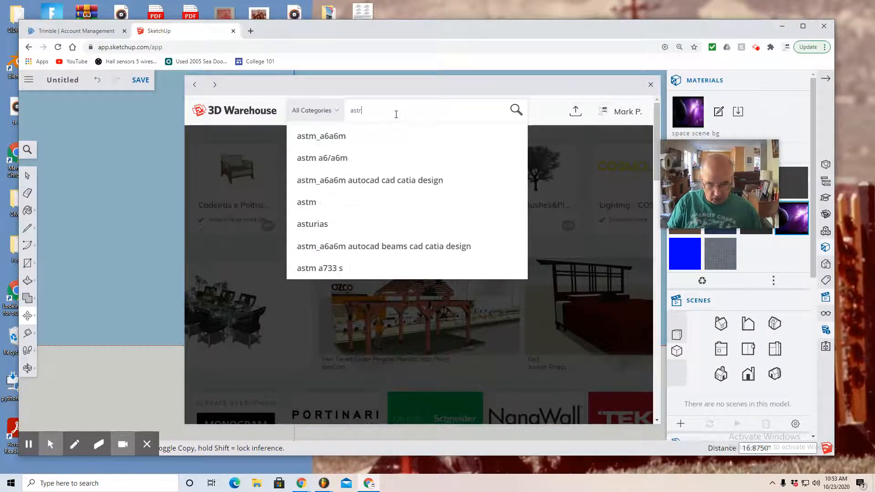
pyautogui.write('onaut')
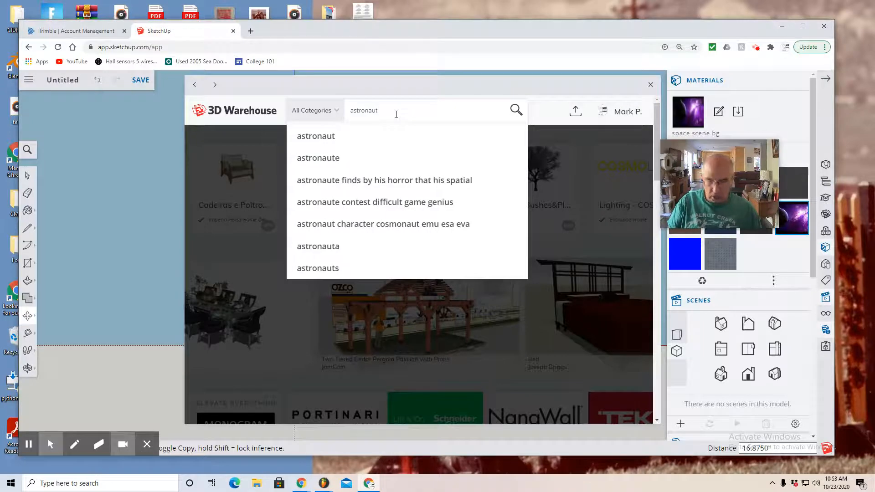
pyautogui.press('Return')
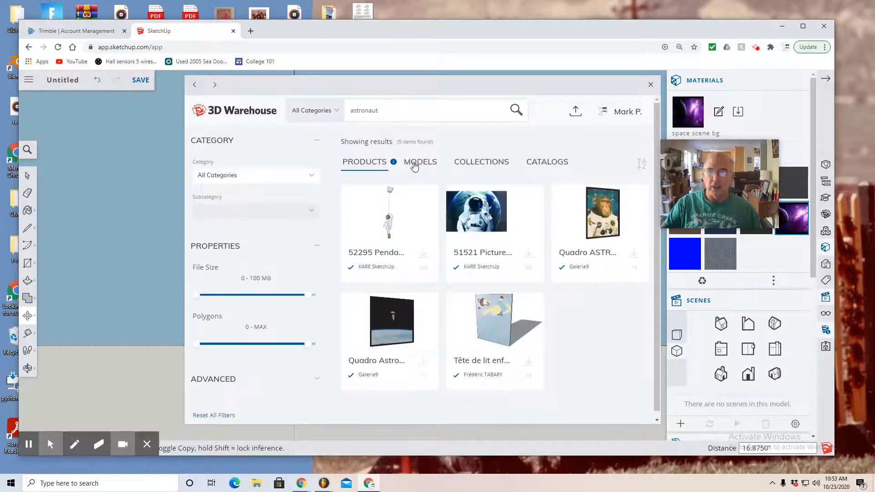
pyautogui.click(416, 162)
# Browse the astronaut model results for a suitable full-figure astronaut in a spacesuit.
pyautogui.scroll(-5, 497, 287)
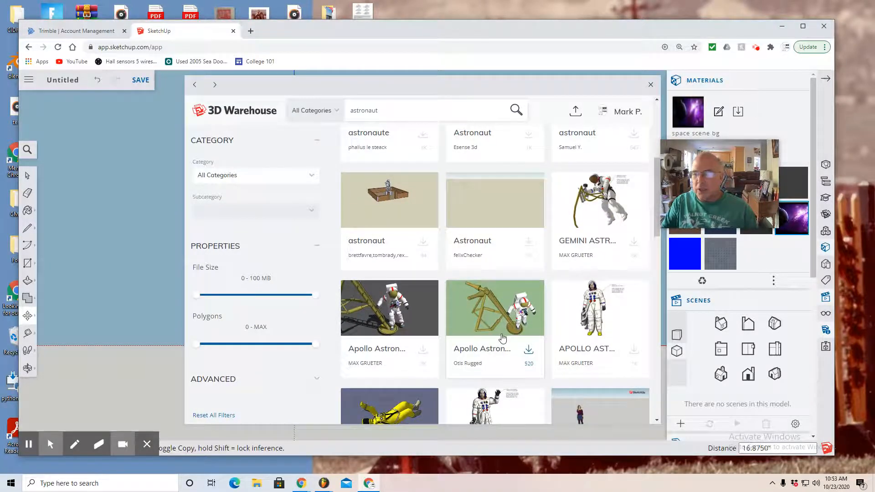
pyautogui.scroll(-3, 501, 337)
pyautogui.scroll(-5, 503, 338)
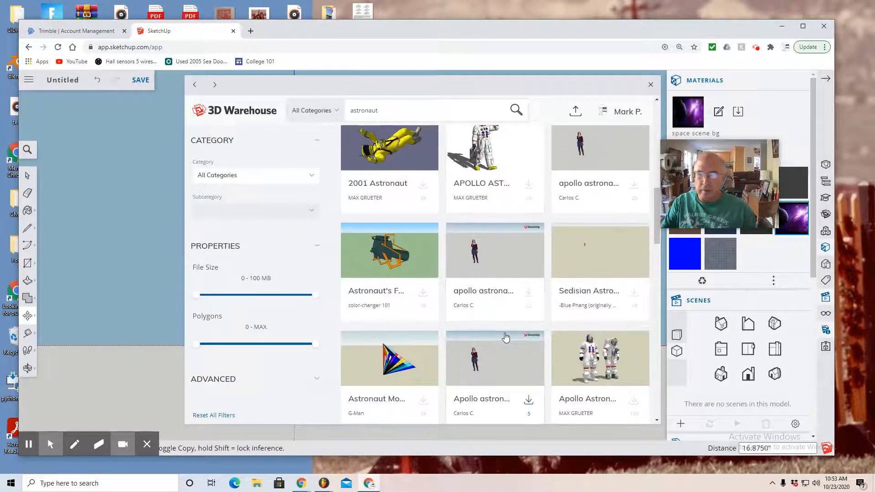
pyautogui.scroll(-2, 507, 336)
pyautogui.scroll(-1, 507, 336)
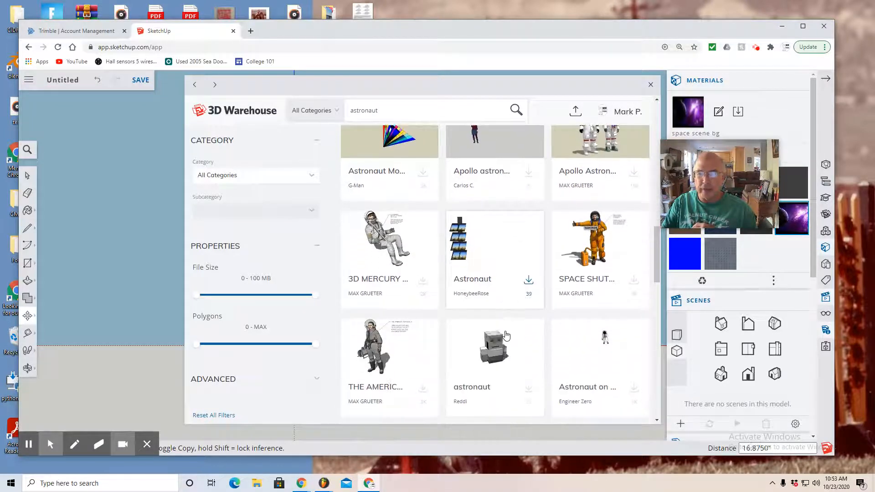
pyautogui.scroll(-2, 507, 332)
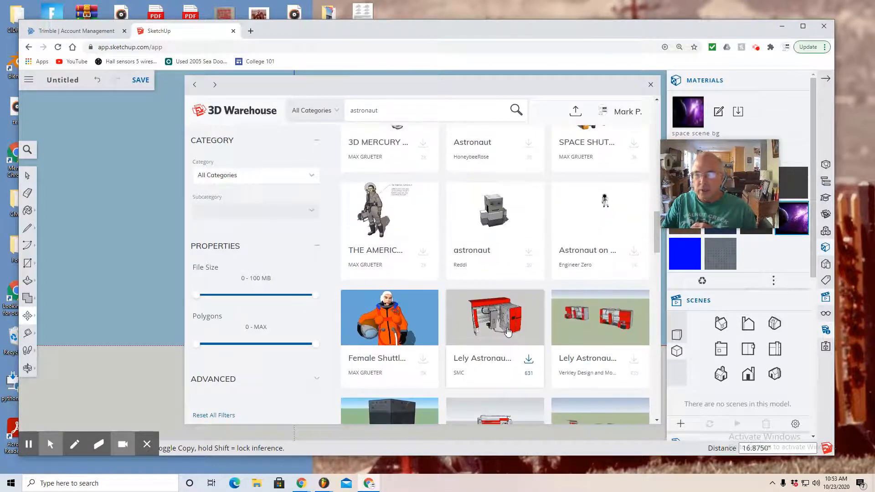
pyautogui.scroll(-6, 507, 332)
pyautogui.scroll(-2, 508, 331)
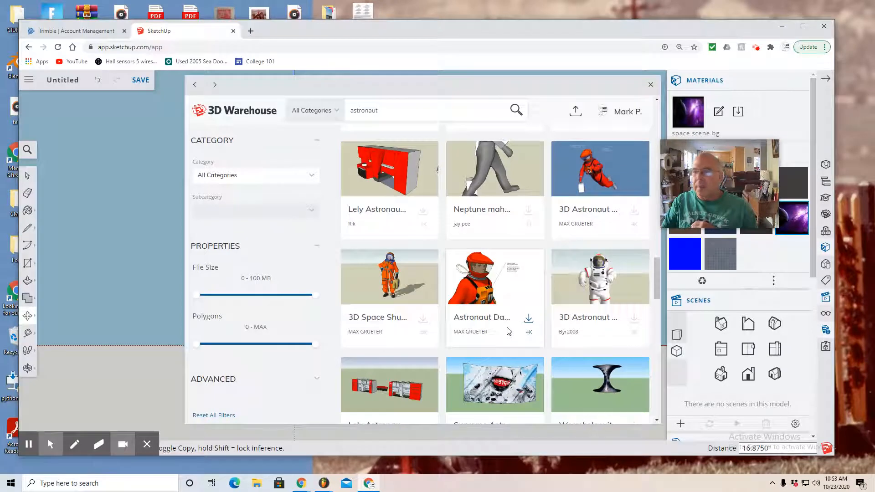
pyautogui.scroll(-1, 508, 331)
pyautogui.scroll(-5, 509, 331)
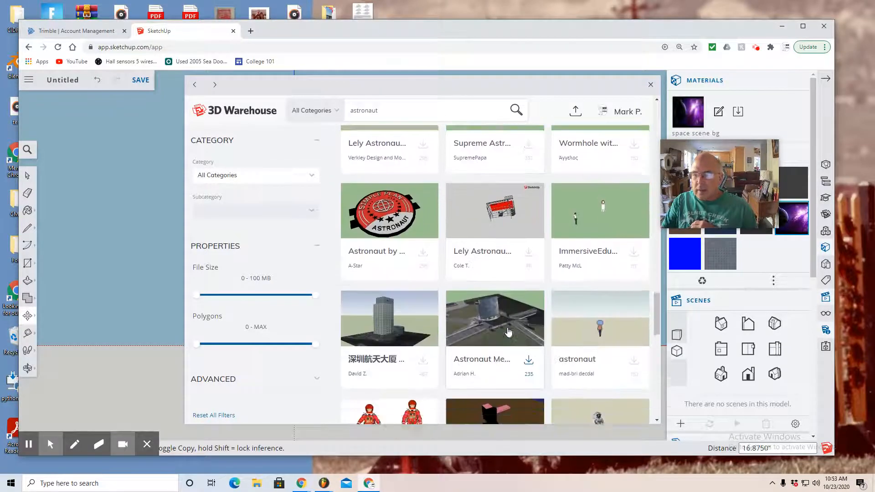
pyautogui.scroll(-12, 509, 331)
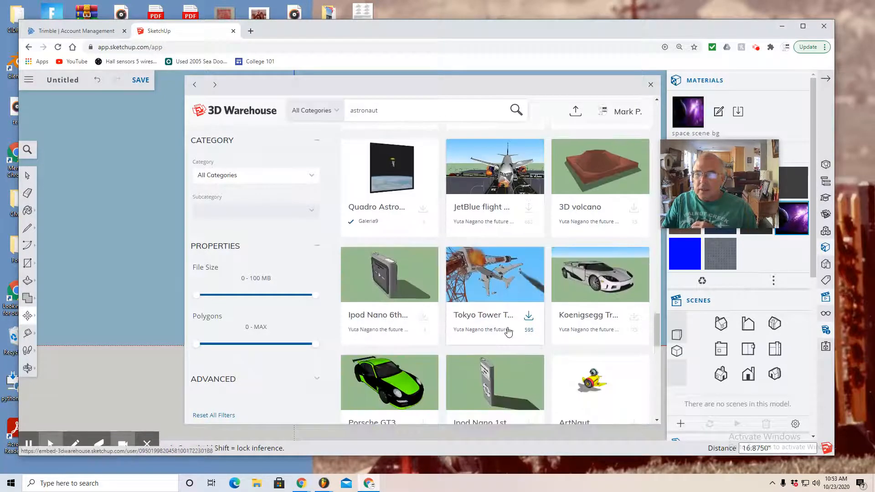
pyautogui.scroll(-5, 508, 331)
pyautogui.scroll(18, 509, 331)
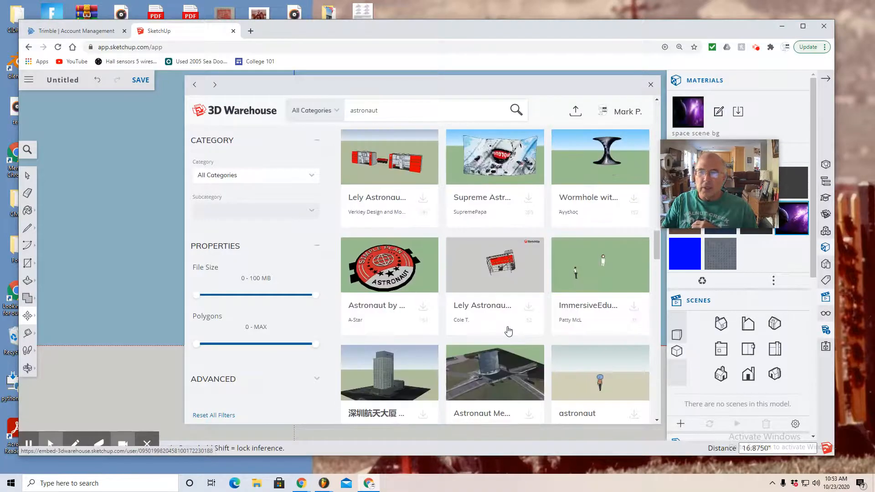
pyautogui.scroll(-10, 509, 332)
pyautogui.scroll(3, 509, 332)
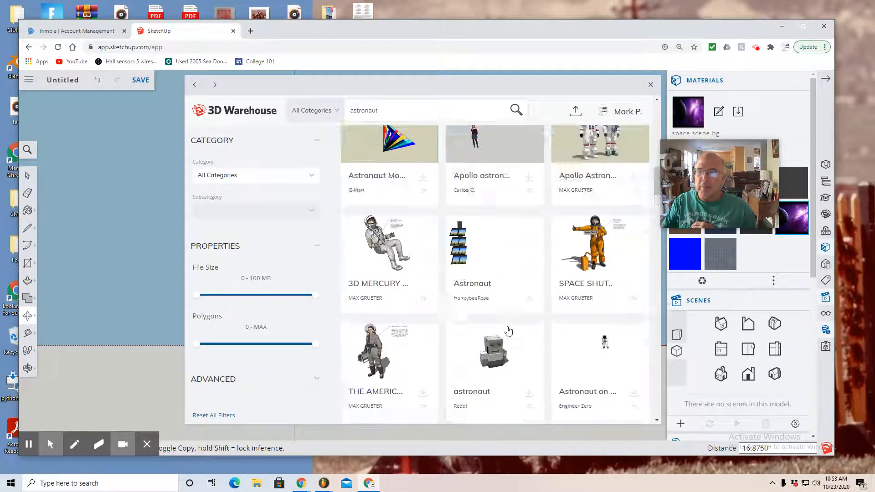
pyautogui.scroll(10, 508, 331)
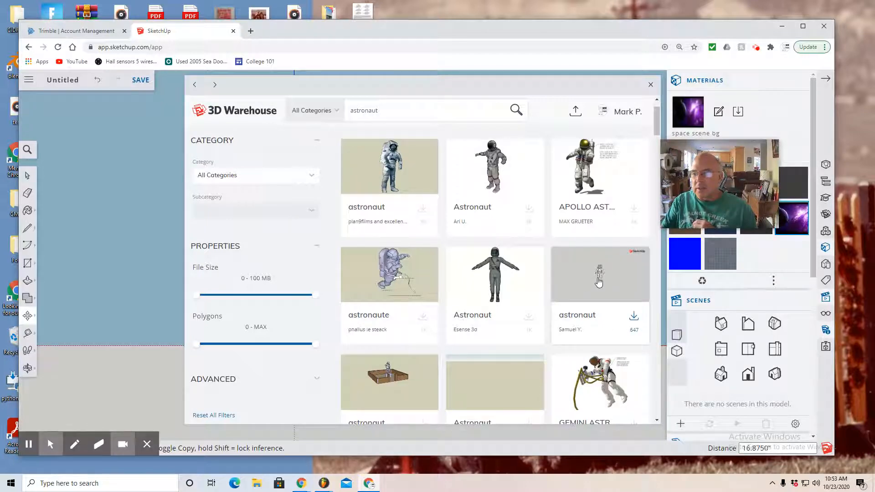
# Insert the white-suited astronaut model beside the planet end of the panel, and move it about 24 inches down and slightly away.
pyautogui.click(597, 279)
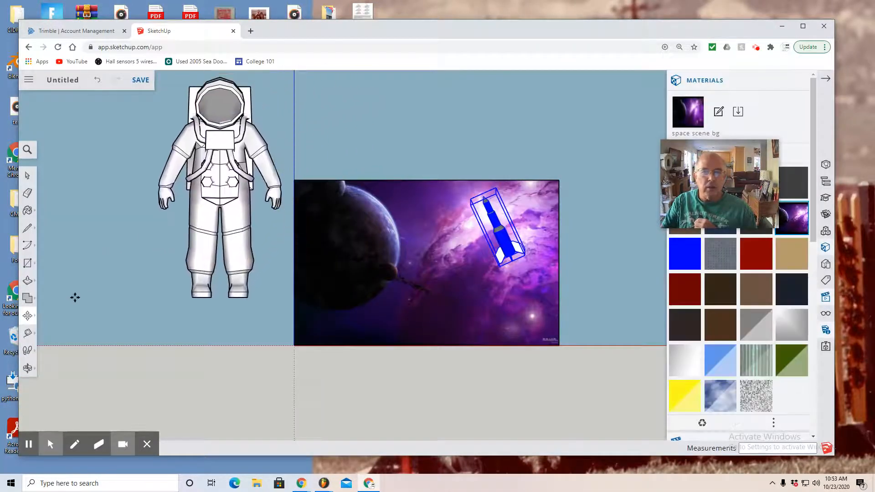
pyautogui.click(73, 299)
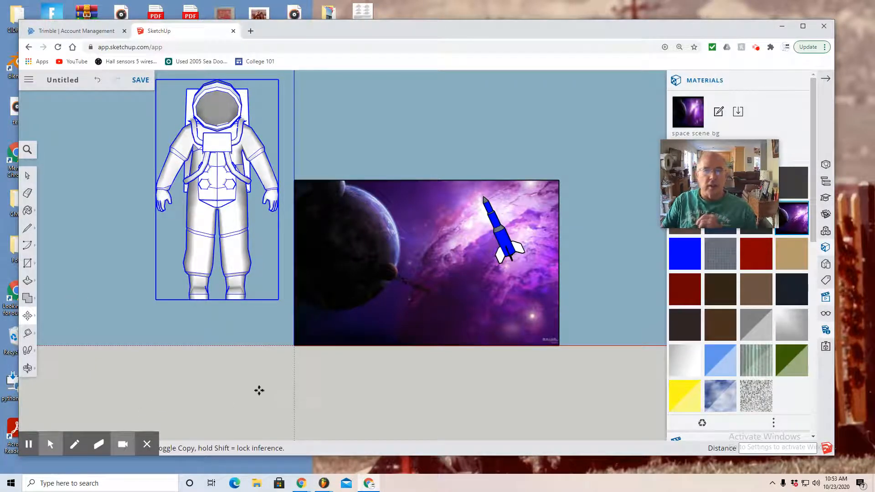
pyautogui.moveTo(733, 207)
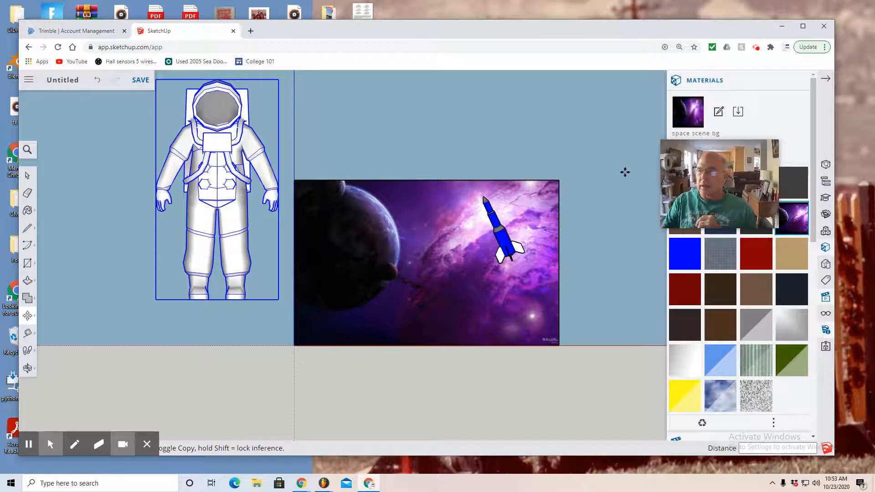
pyautogui.click(605, 234)
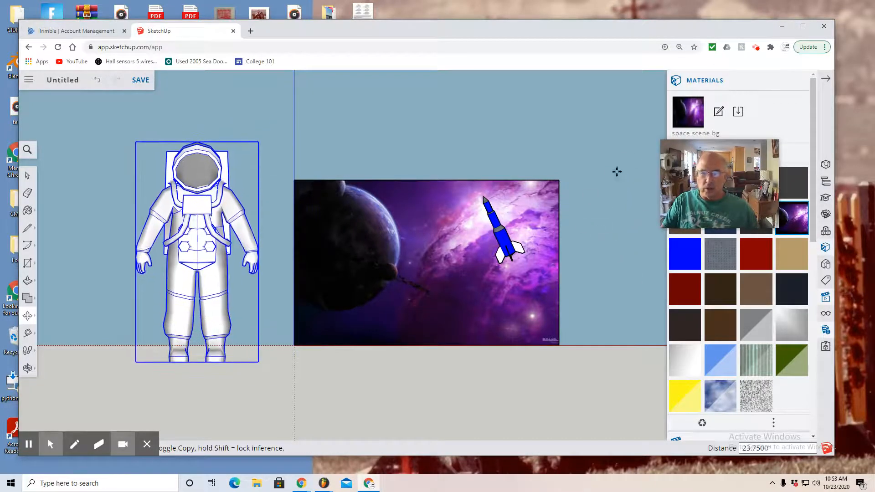
# In top view, move the astronaut about 84 inches so it stands in front of the panel, on the rocket's side.
pyautogui.click(27, 175)
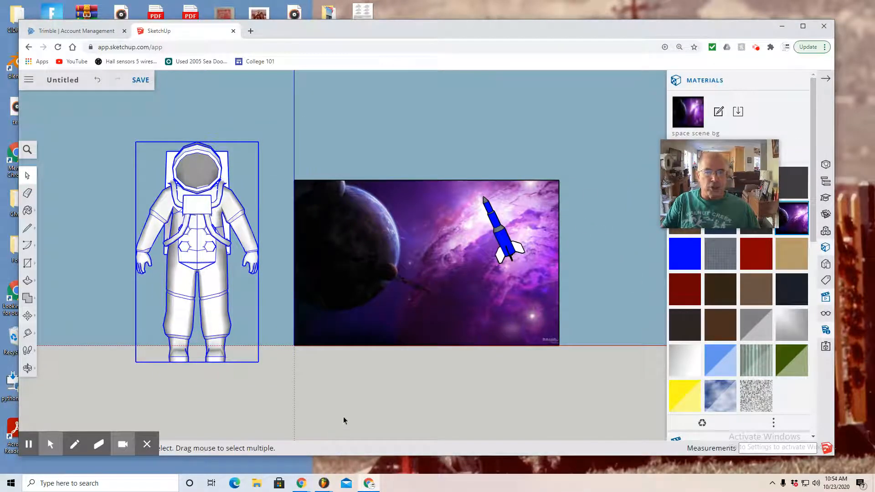
pyautogui.moveTo(730, 205); pyautogui.dragTo(580, 148)
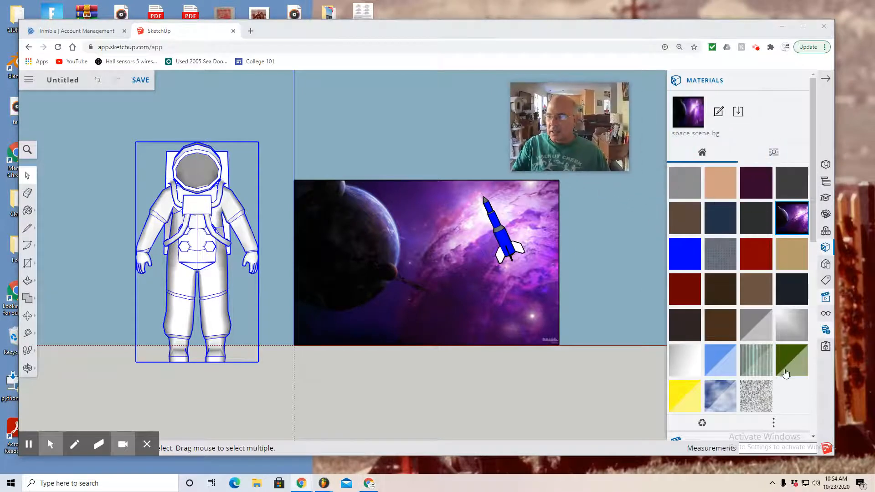
pyautogui.scroll(-5, 788, 361)
pyautogui.click(748, 263)
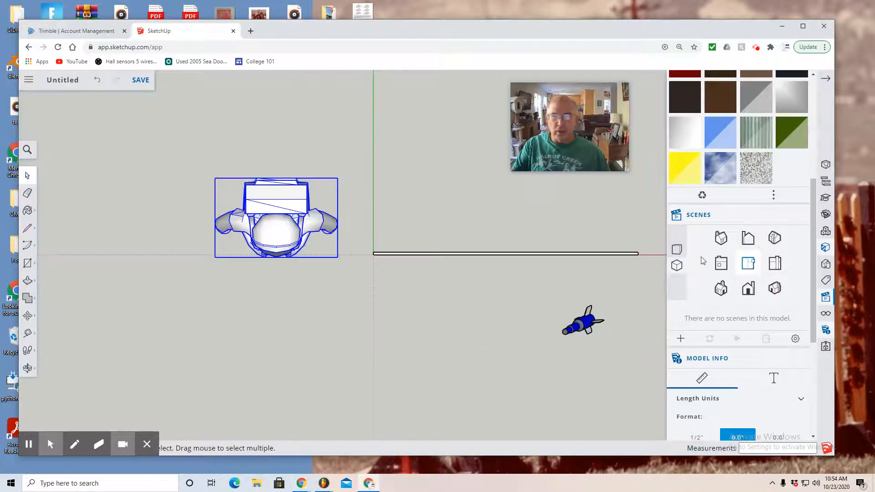
pyautogui.click(27, 318)
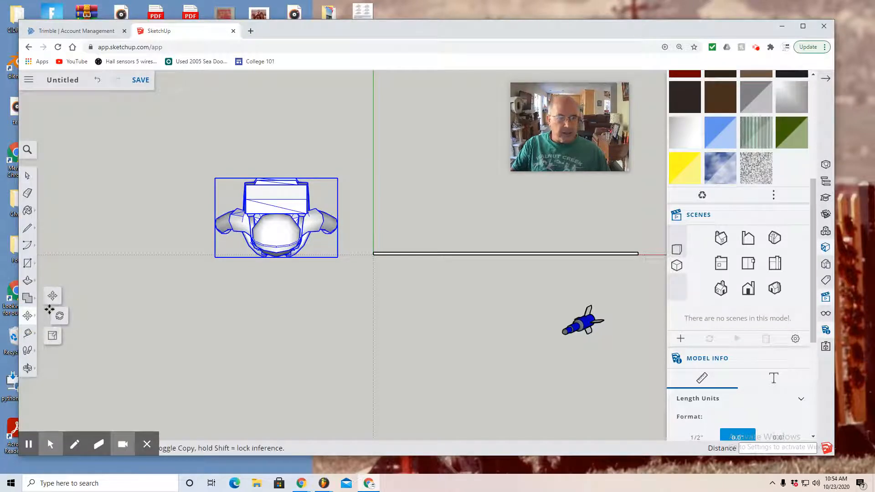
pyautogui.click(53, 297)
pyautogui.moveTo(282, 226); pyautogui.dragTo(471, 367)
# In front view, scale the astronaut down uniformly from its lower corner to about 0.43.
pyautogui.click(748, 288)
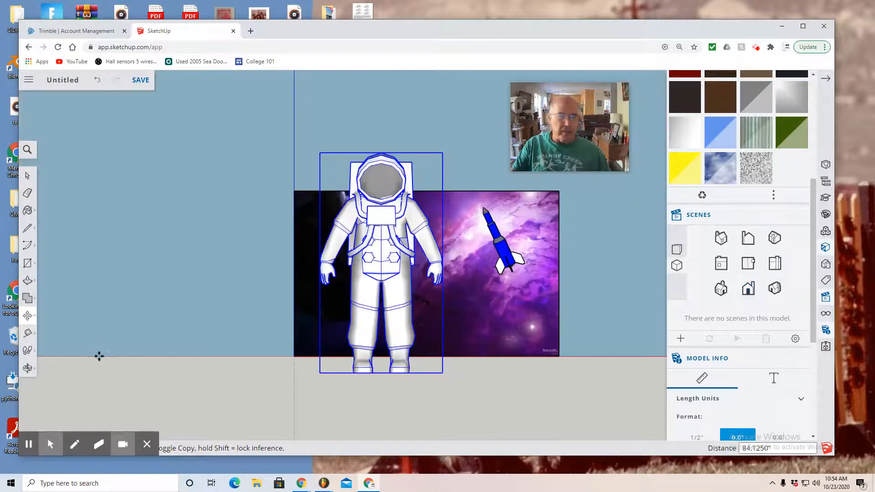
pyautogui.click(28, 319)
pyautogui.click(55, 337)
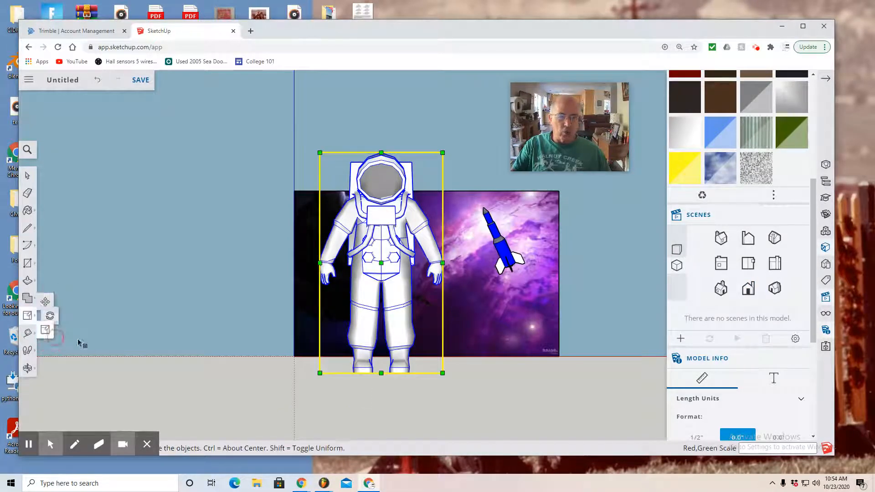
pyautogui.moveTo(442, 373); pyautogui.dragTo(362, 249)
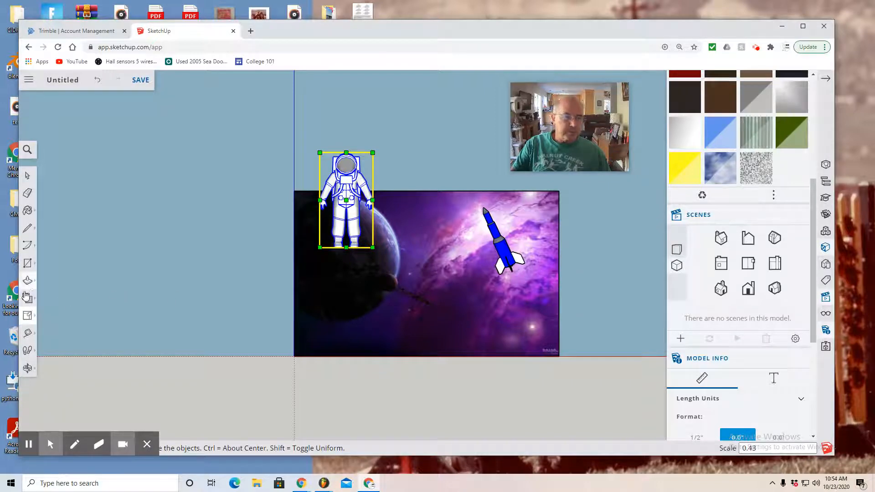
# Rotate the astronaut about 27 degrees clockwise in front view around the lower corner of its bounding box.
pyautogui.click(28, 315)
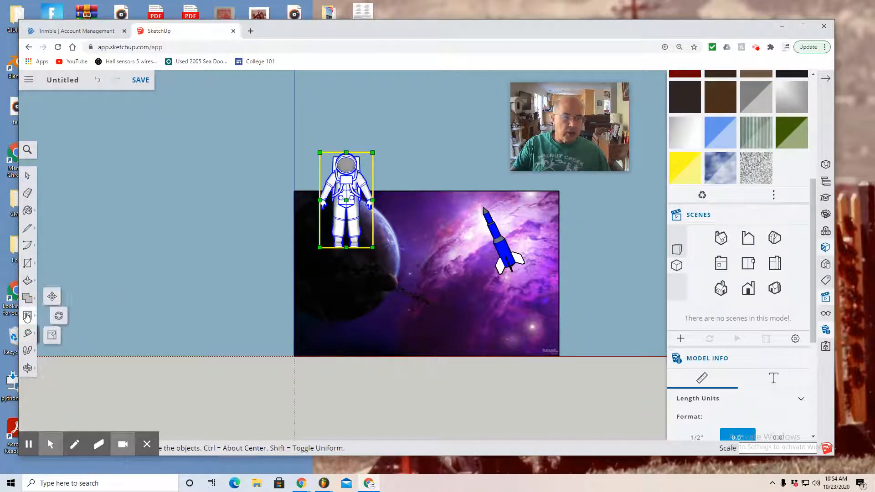
pyautogui.click(58, 315)
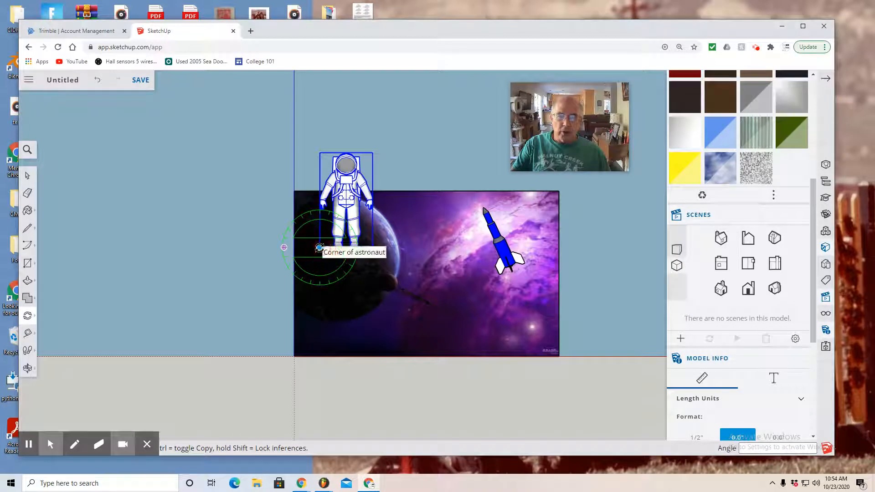
pyautogui.click(320, 247)
pyautogui.click(320, 154)
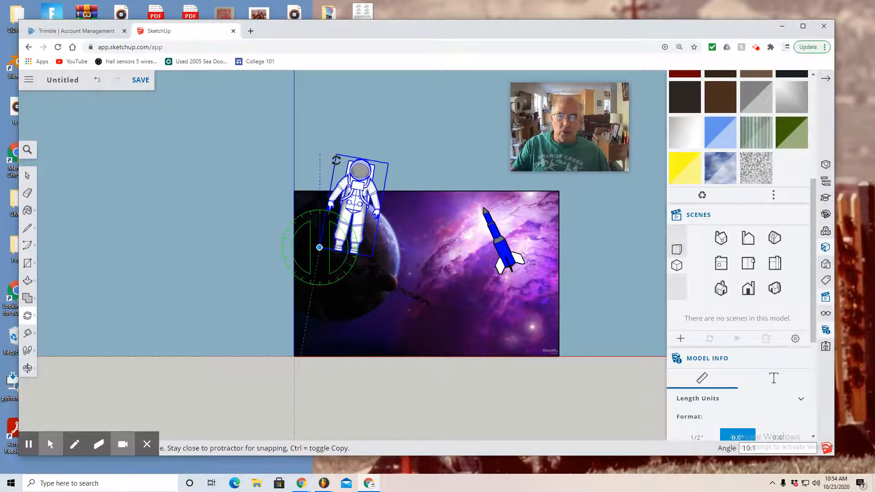
pyautogui.click(352, 182)
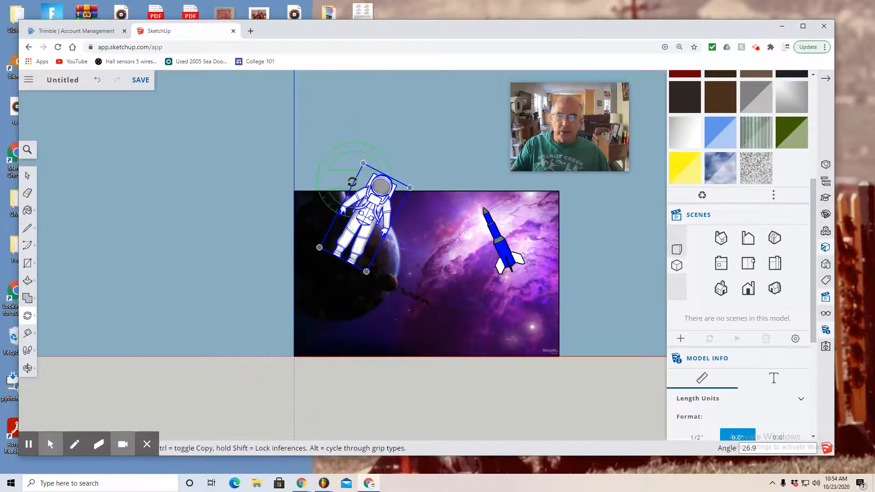
# In the side view, tilt the astronaut's head about 25 degrees away from the panel, pivoting near its feet.
pyautogui.click(775, 263)
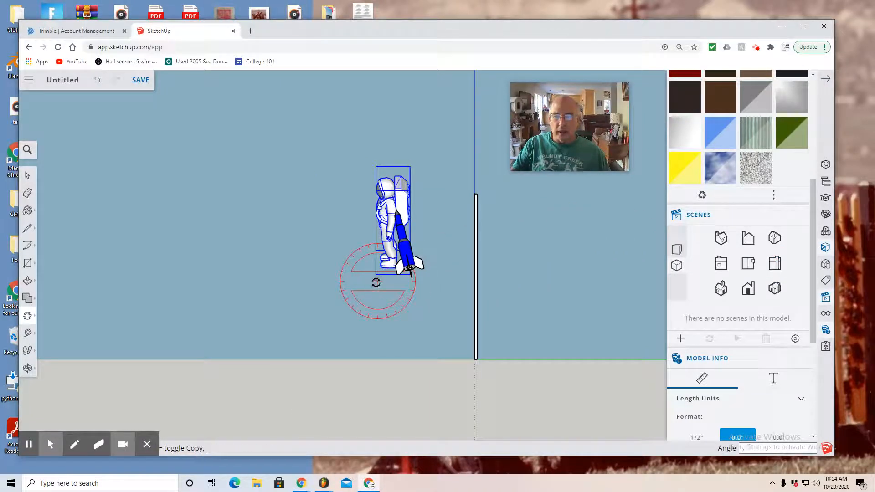
pyautogui.click(377, 281)
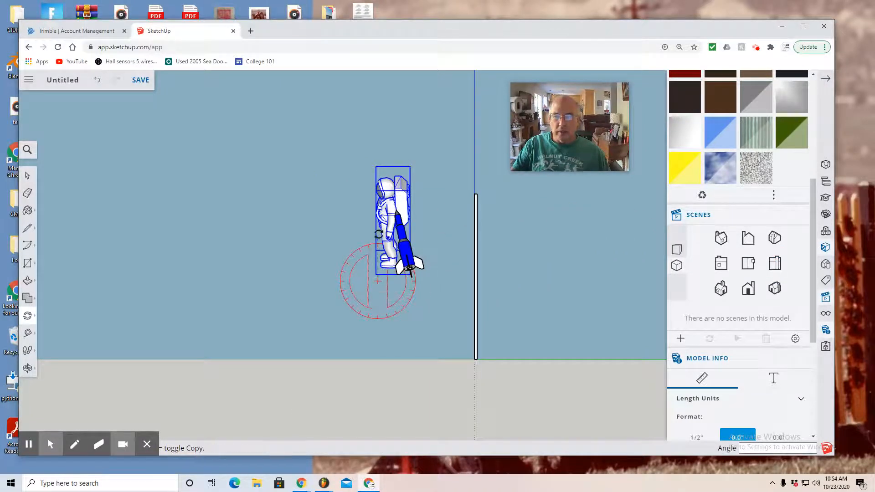
pyautogui.click(376, 166)
pyautogui.click(327, 181)
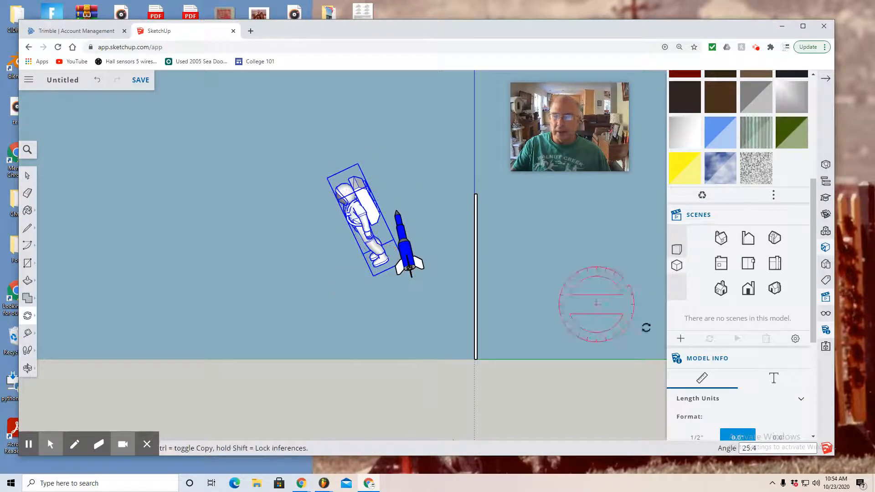
# In front view, move the astronaut about 21 inches down in front of the dark planet, and deselect it.
pyautogui.click(748, 288)
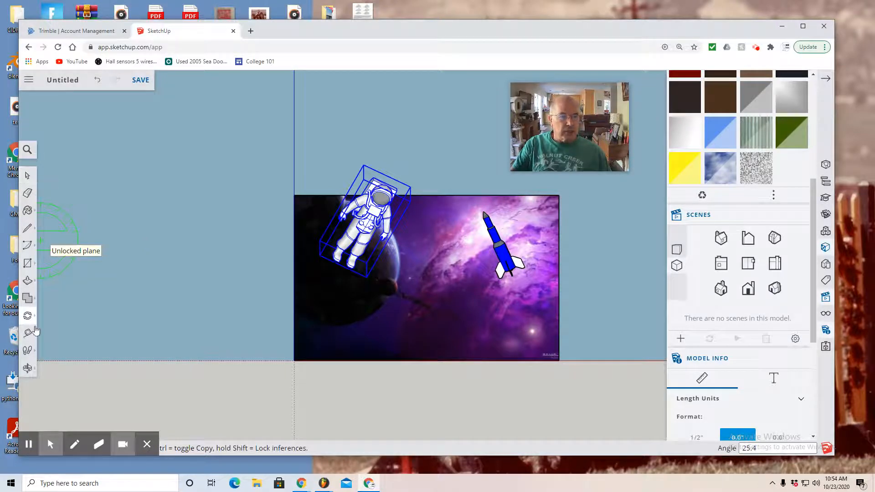
pyautogui.moveTo(27, 315)
pyautogui.click(52, 297)
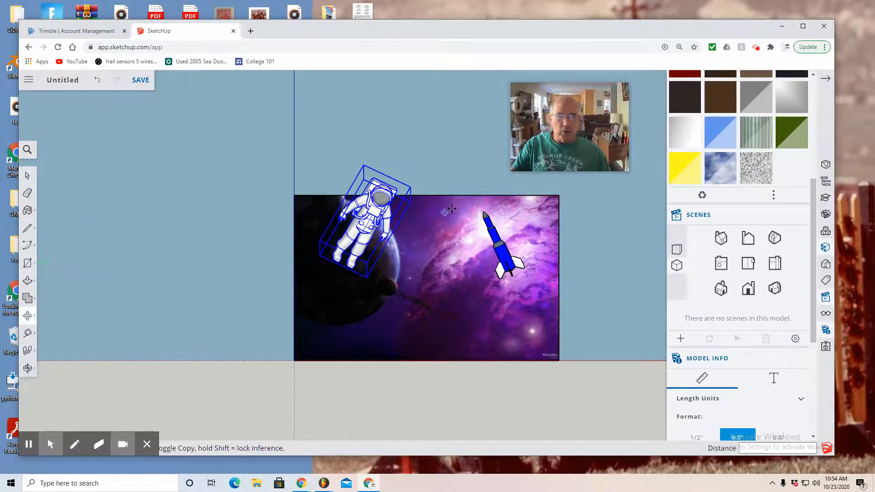
pyautogui.moveTo(365, 217); pyautogui.dragTo(353, 272)
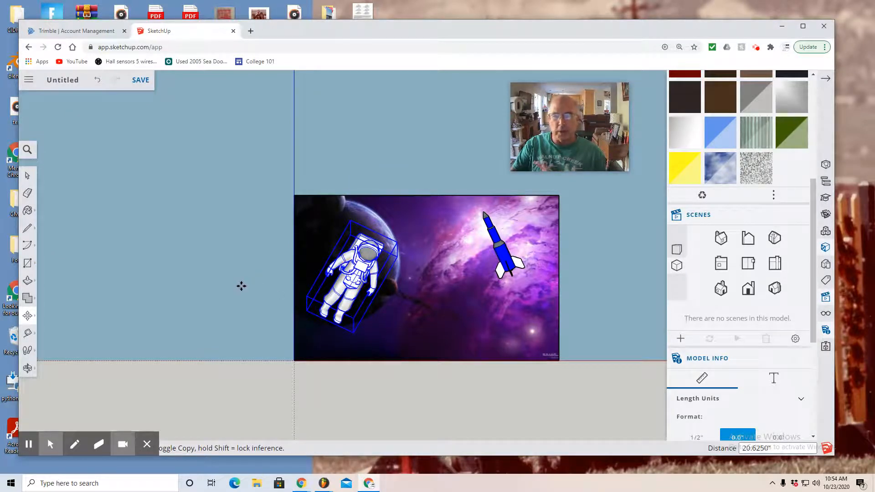
pyautogui.click(28, 177)
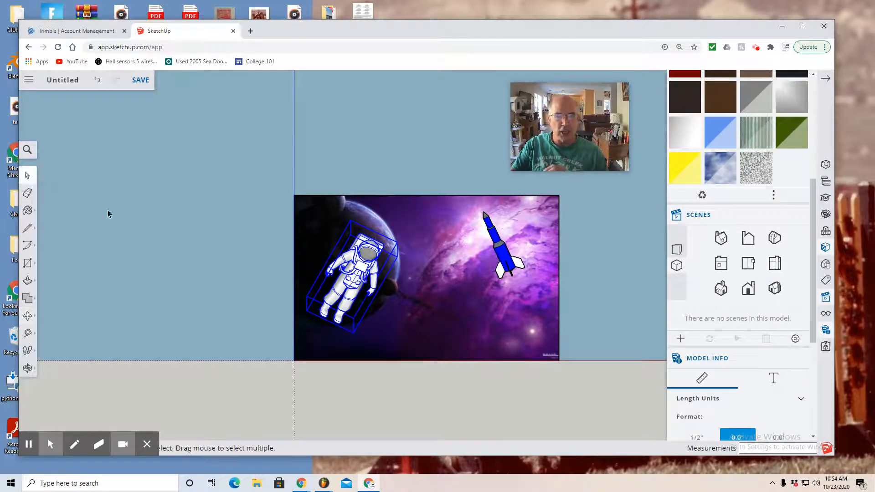
pyautogui.click(134, 223)
pyautogui.scroll(3, 352, 308)
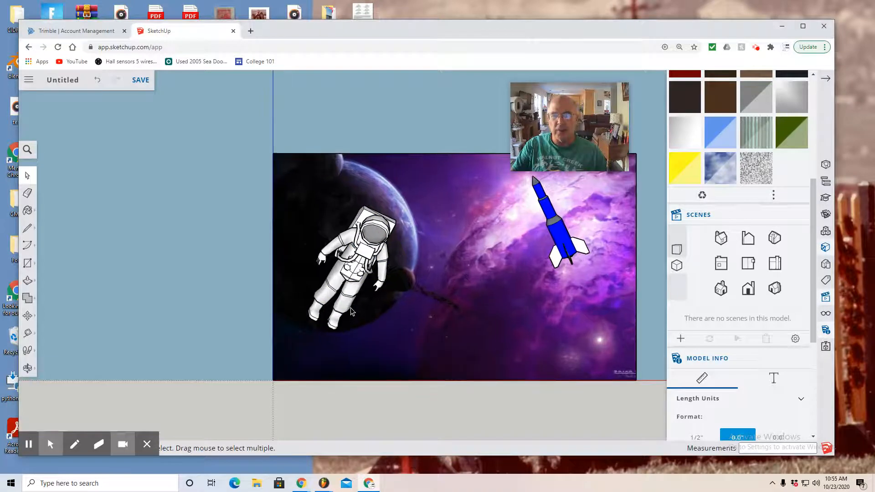
pyautogui.scroll(-1, 353, 292)
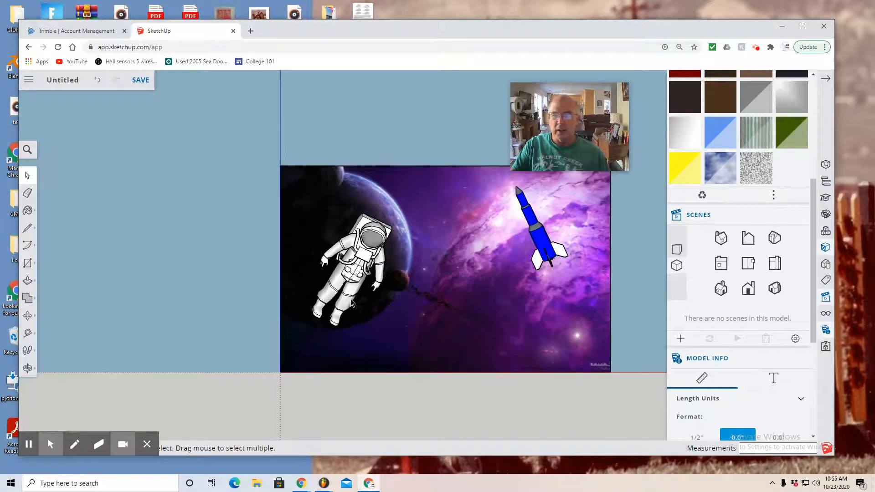
pyautogui.scroll(-2, 182, 285)
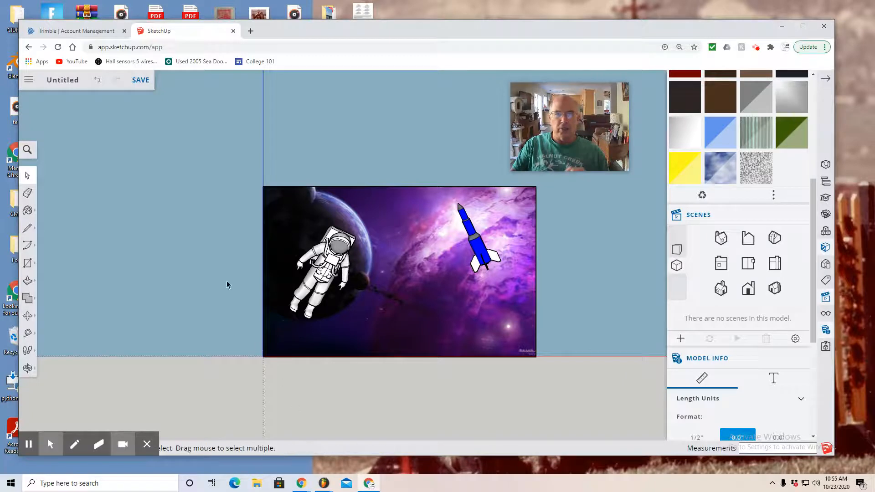
# Save the model in the SketchUp project under the name Poster model 2.
pyautogui.click(140, 80)
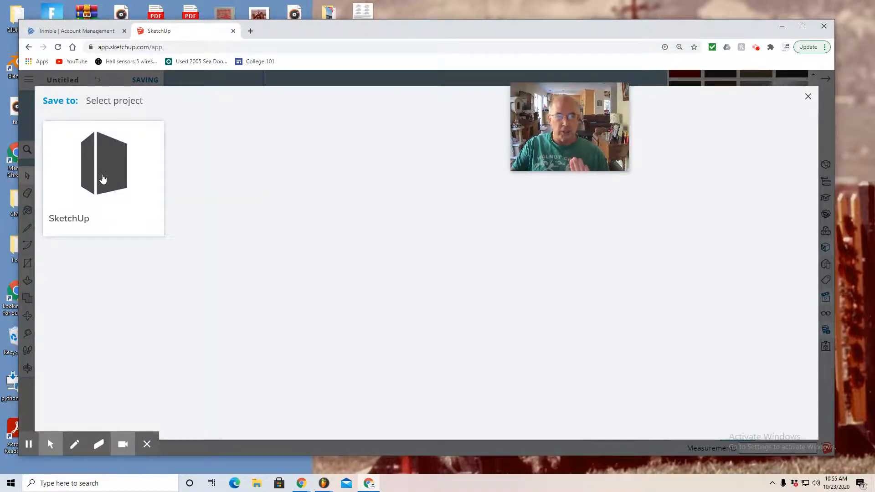
pyautogui.click(103, 178)
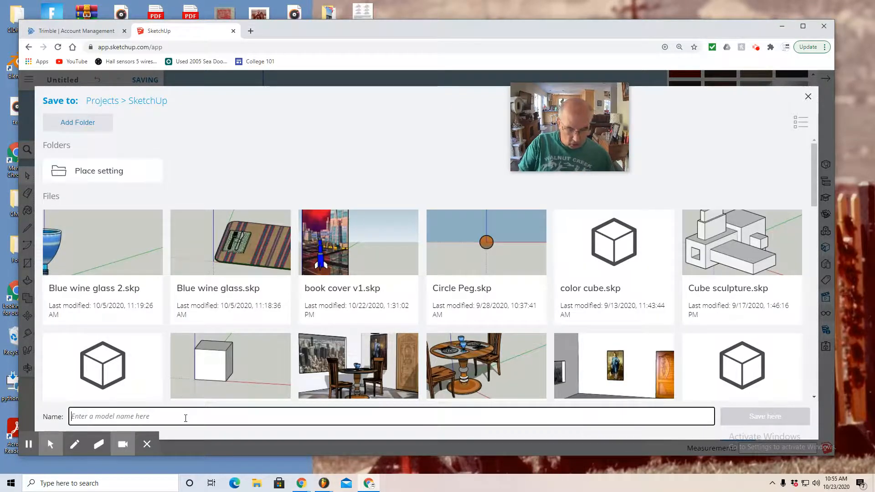
pyautogui.write('Pos')
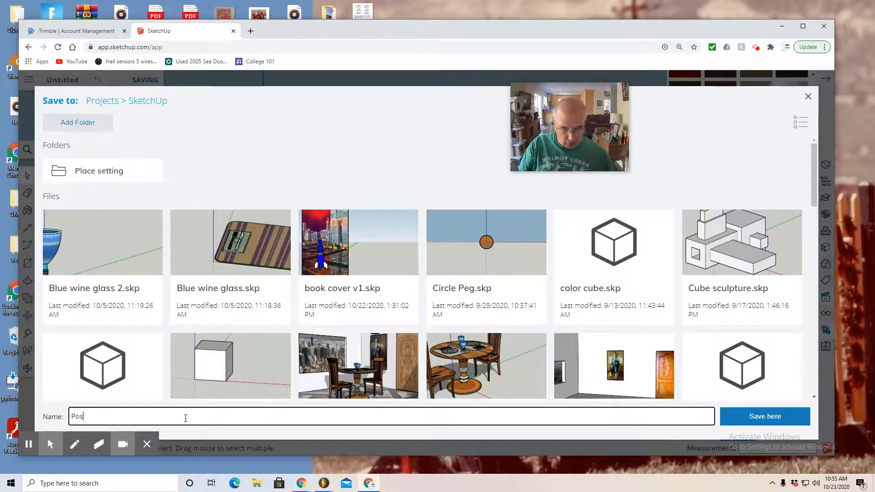
pyautogui.write('ter mo')
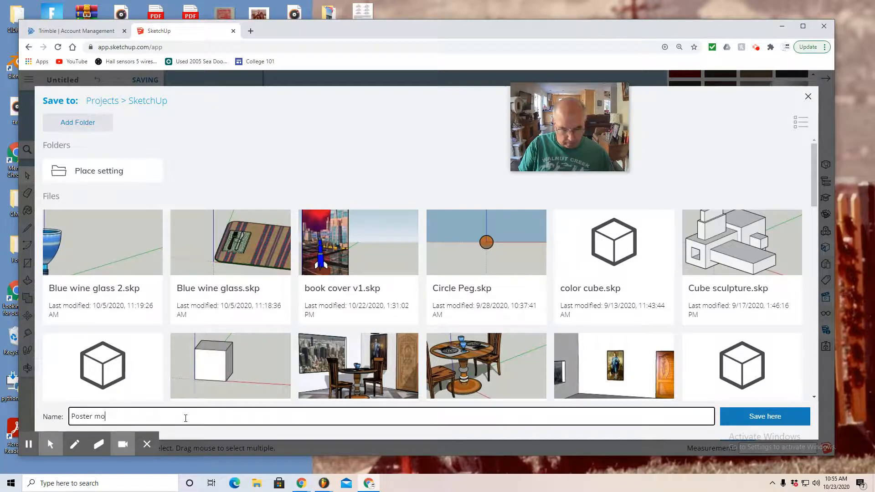
pyautogui.write('del')
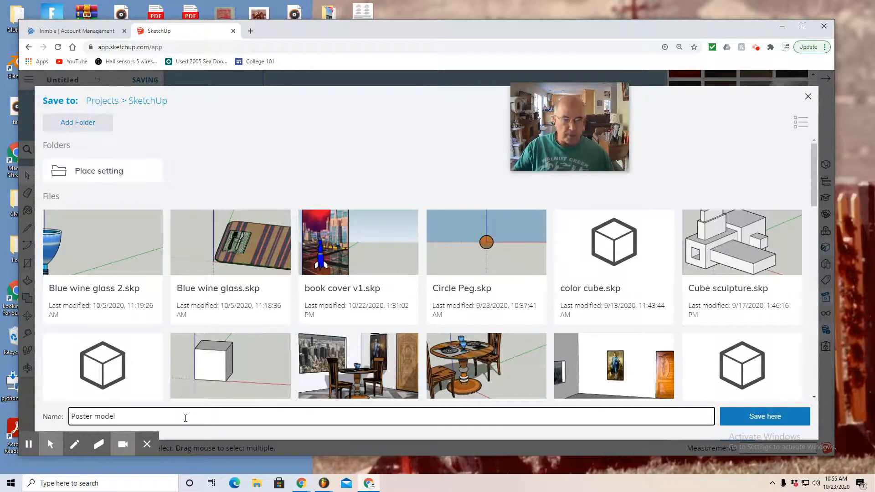
pyautogui.write(' 2')
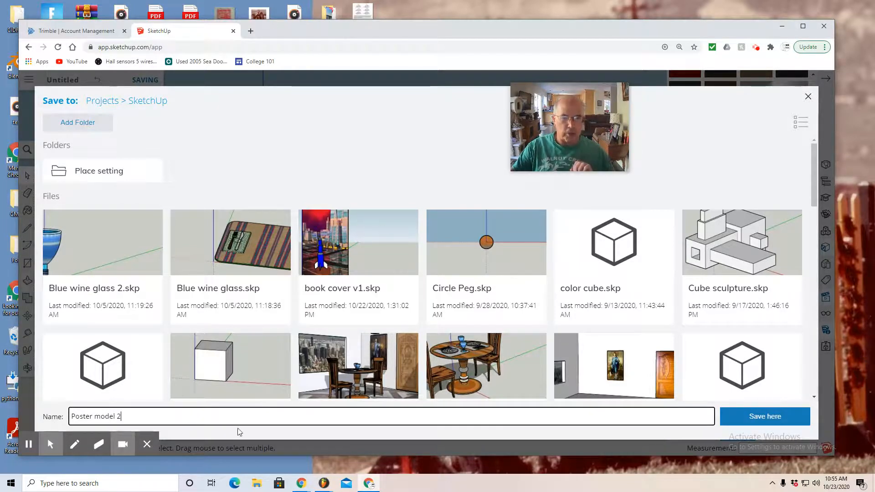
pyautogui.click(759, 423)
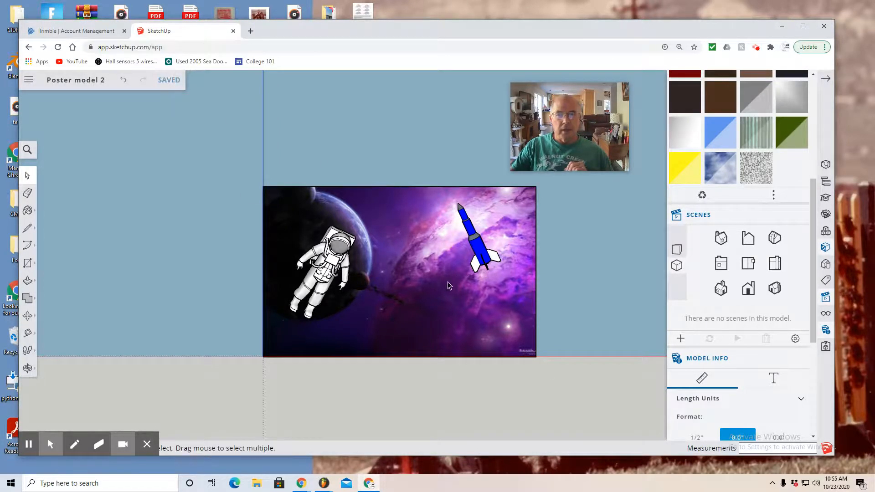
# Export the front view of the poster as a PNG image at 1790 by 846 px.
pyautogui.scroll(3, 388, 247)
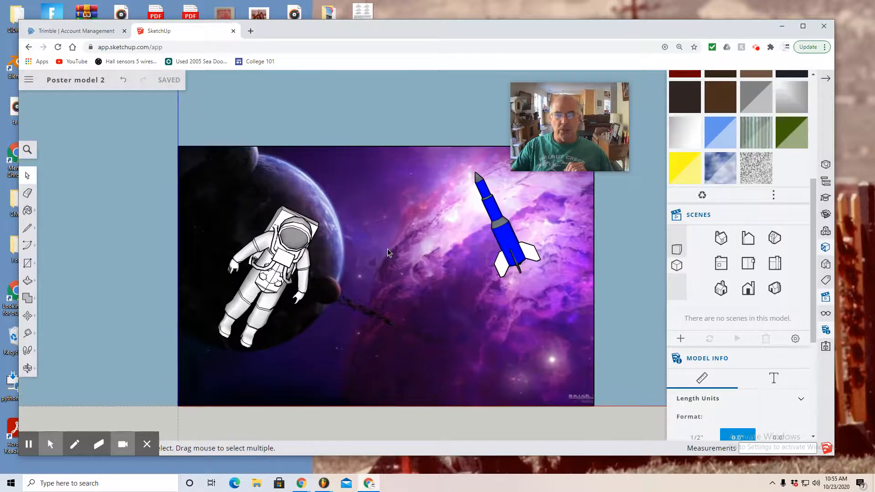
pyautogui.moveTo(586, 125); pyautogui.dragTo(644, 128)
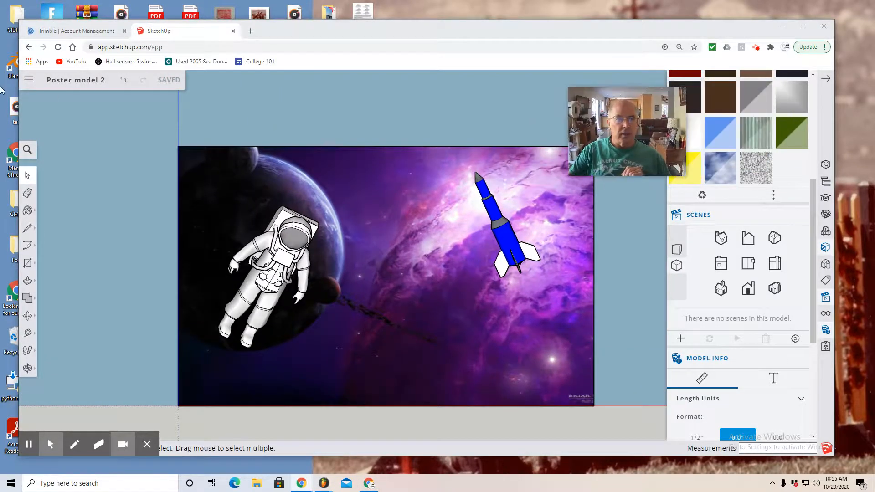
pyautogui.click(27, 80)
pyautogui.click(54, 206)
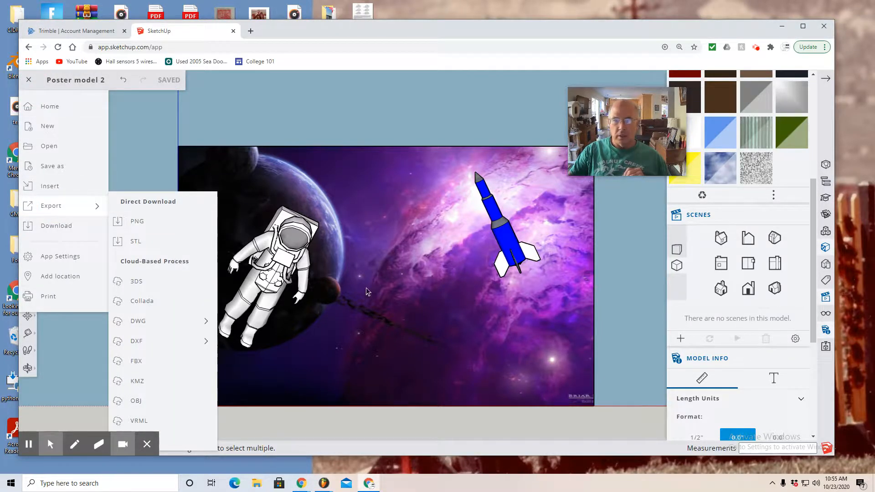
pyautogui.click(137, 222)
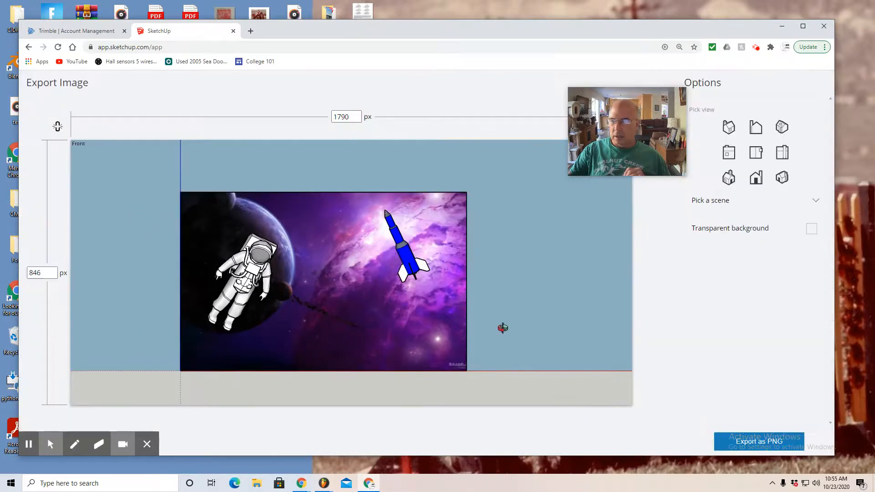
pyautogui.click(759, 442)
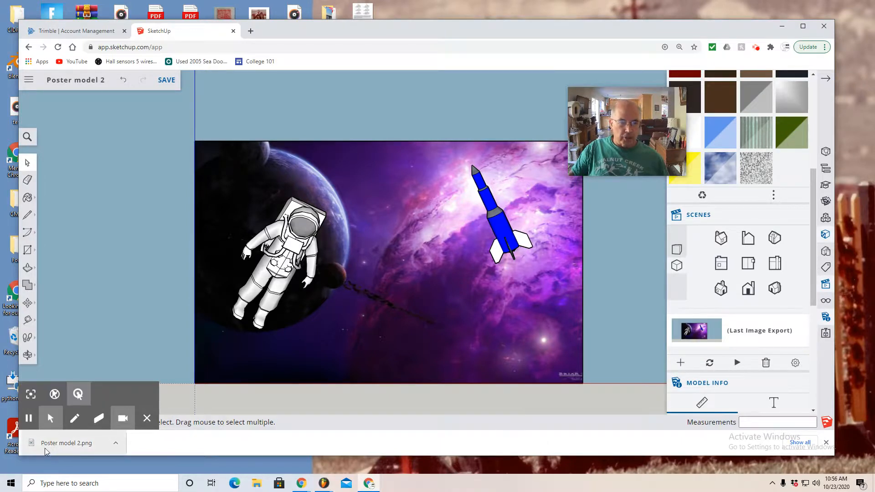
# Open the exported Poster model 2 image from the Downloads folder in Paint and view it at 50% zoom.
pyautogui.click(256, 485)
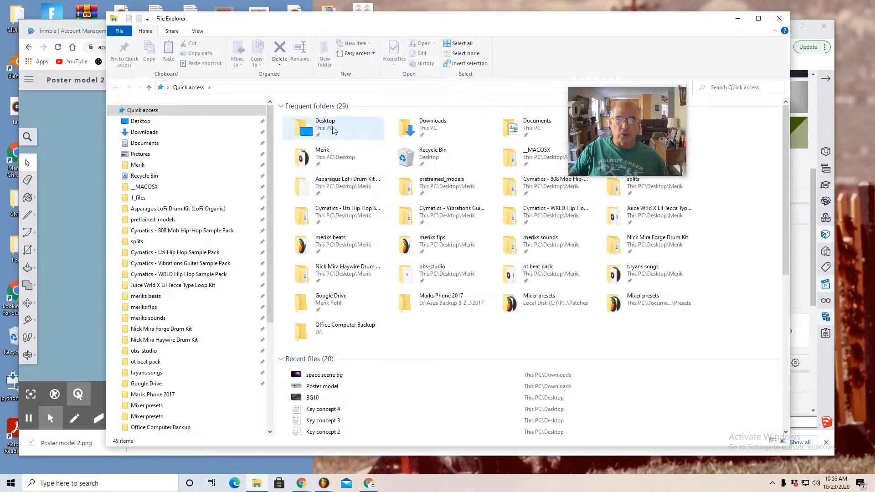
pyautogui.doubleClick(454, 132)
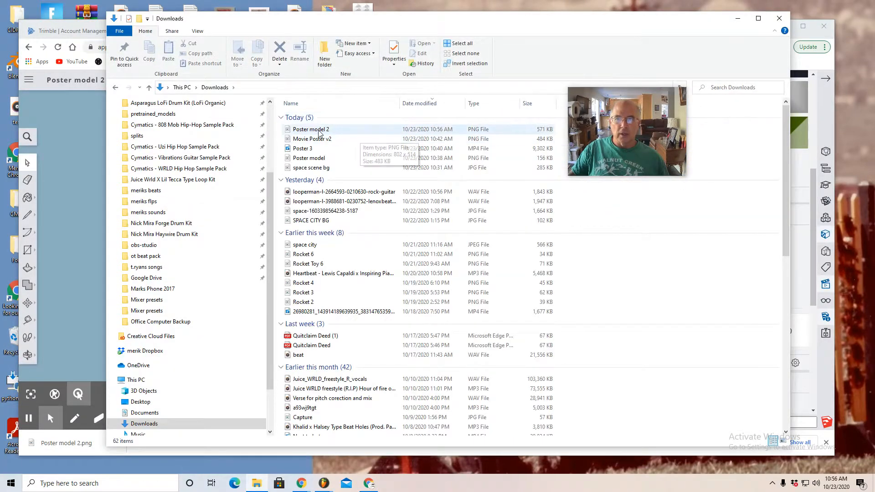
pyautogui.click(319, 130)
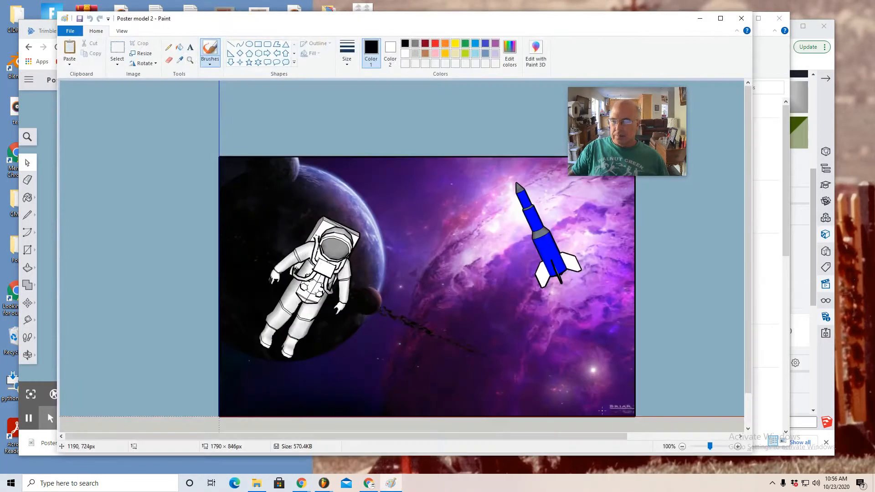
pyautogui.click(682, 446)
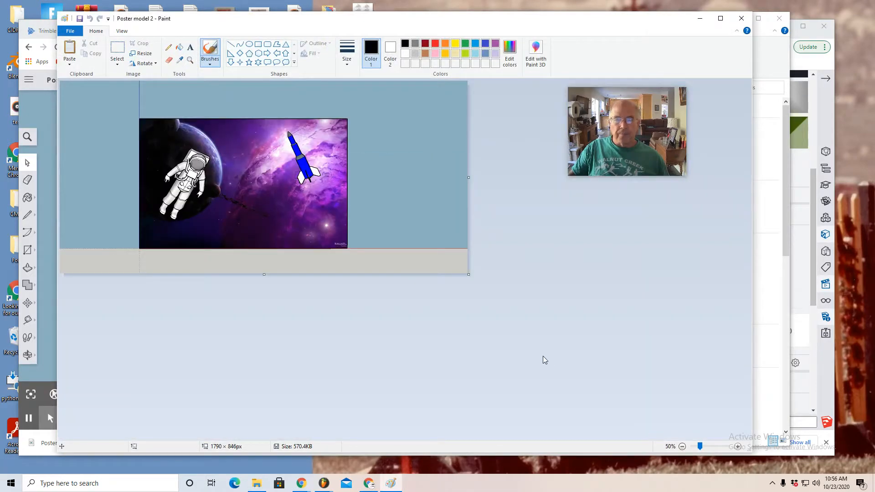
# Close the browser window that holds the poster model.
pyautogui.moveTo(647, 126); pyautogui.dragTo(502, 155)
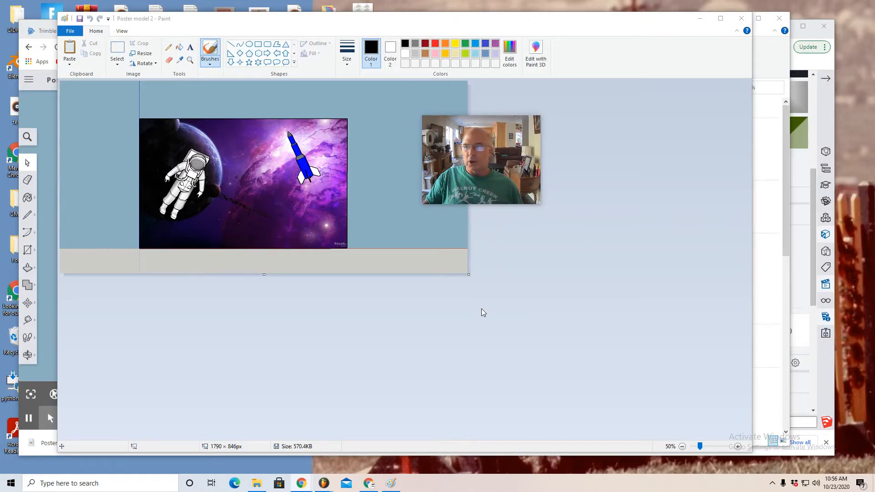
pyautogui.click(823, 26)
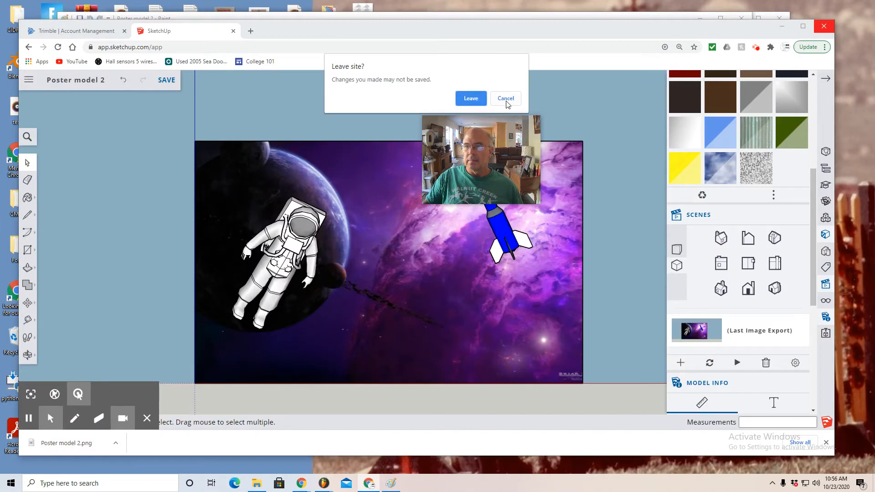